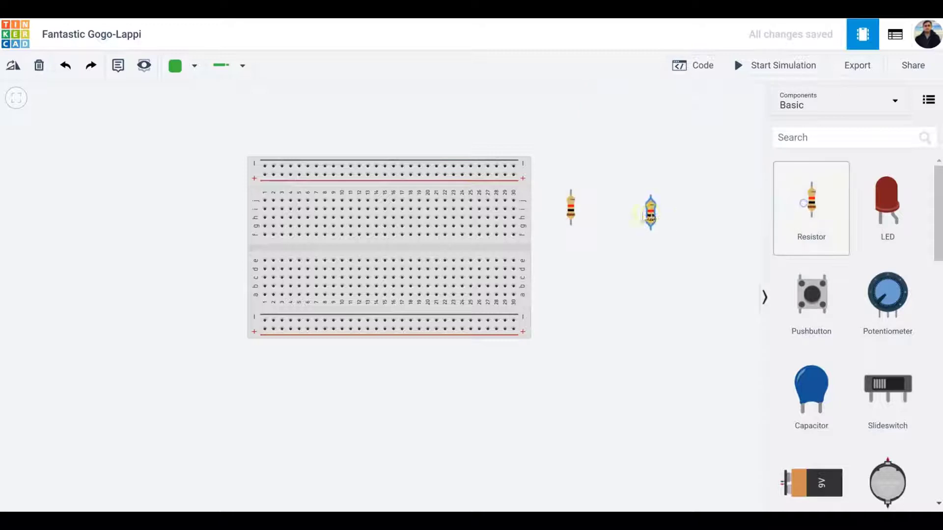
Add another resistor and a 9V battery from the components panel beside the breadboard.
left_click_drag(801, 205, 612, 208)
left_click(875, 145)
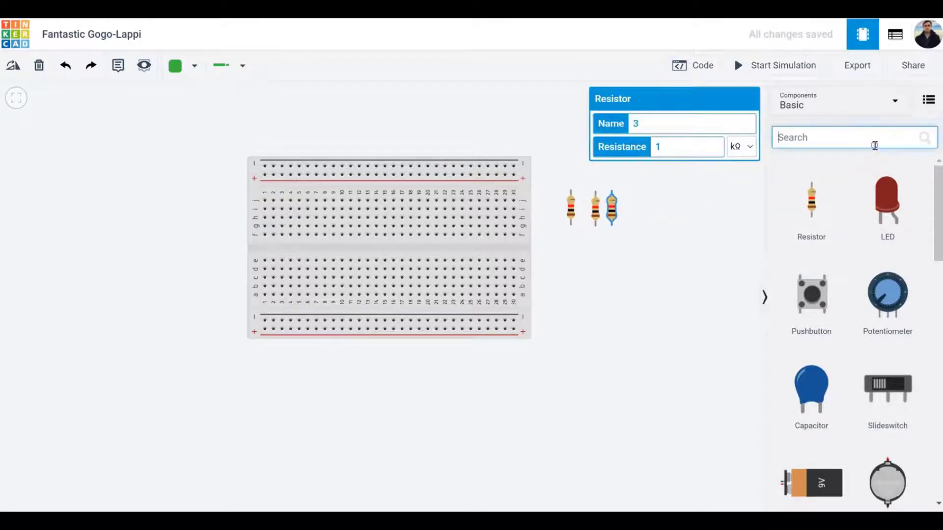
type("power")
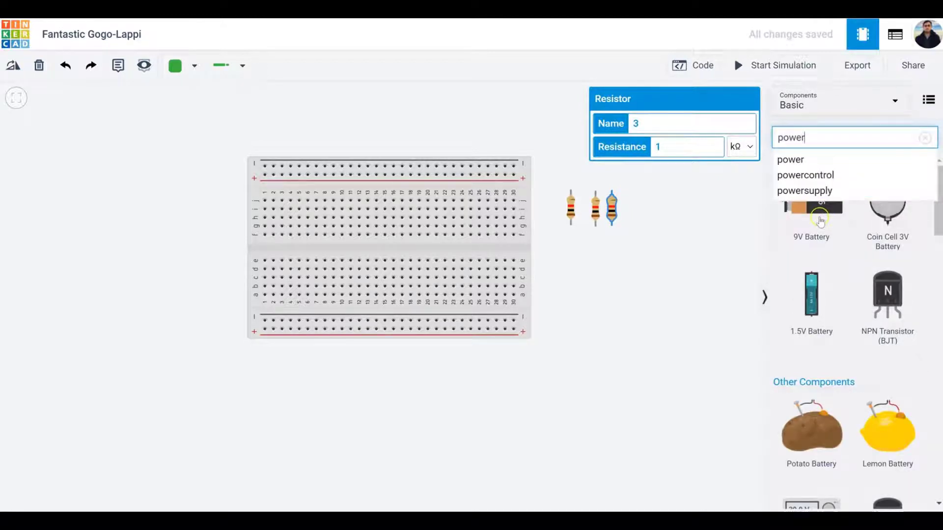
left_click_drag(820, 220, 189, 239)
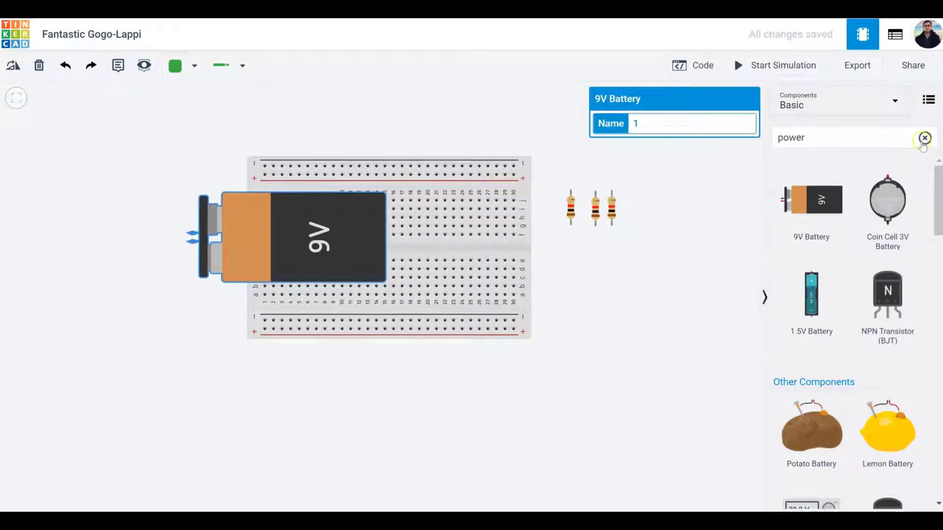
scroll(788, 317, "down", 3)
left_click_drag(811, 380, 156, 160)
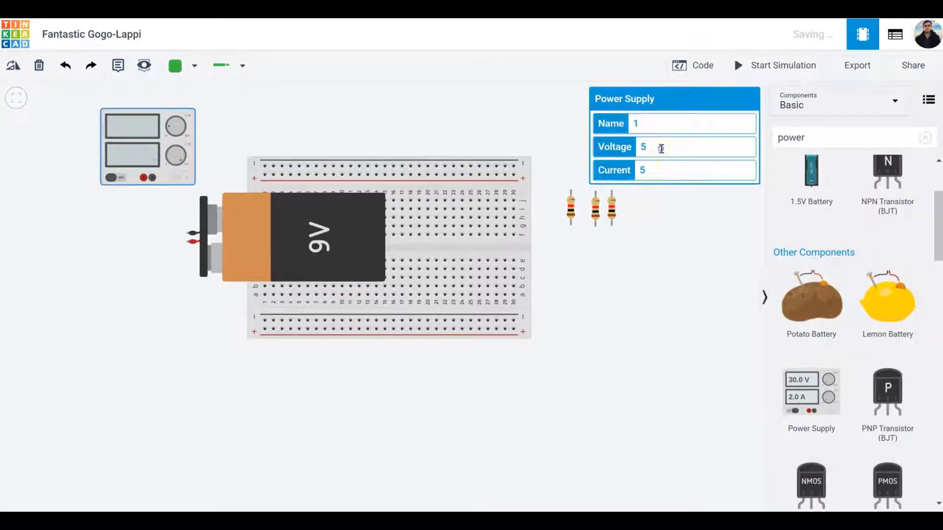
Delete the trial power supply and rotate the 9V battery upright.
left_click_drag(661, 149, 593, 150)
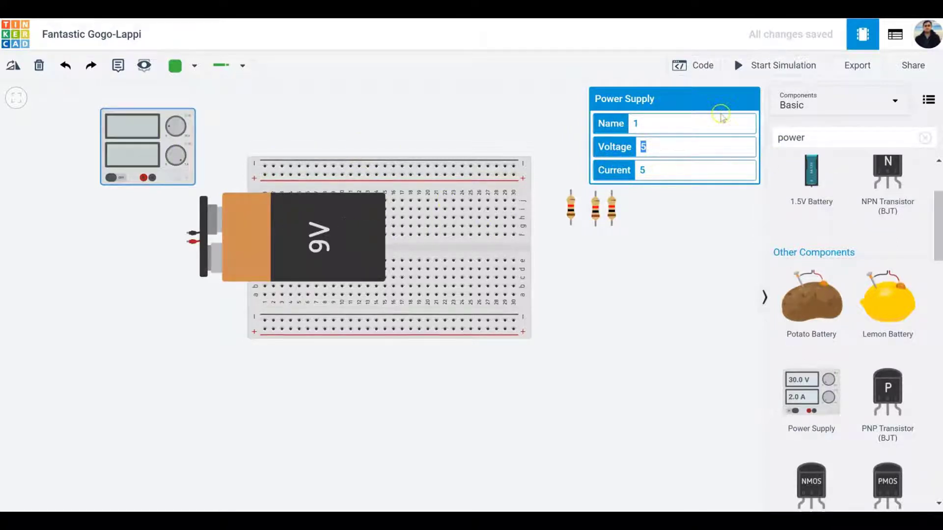
left_click(163, 133)
key("Delete")
left_click(287, 231)
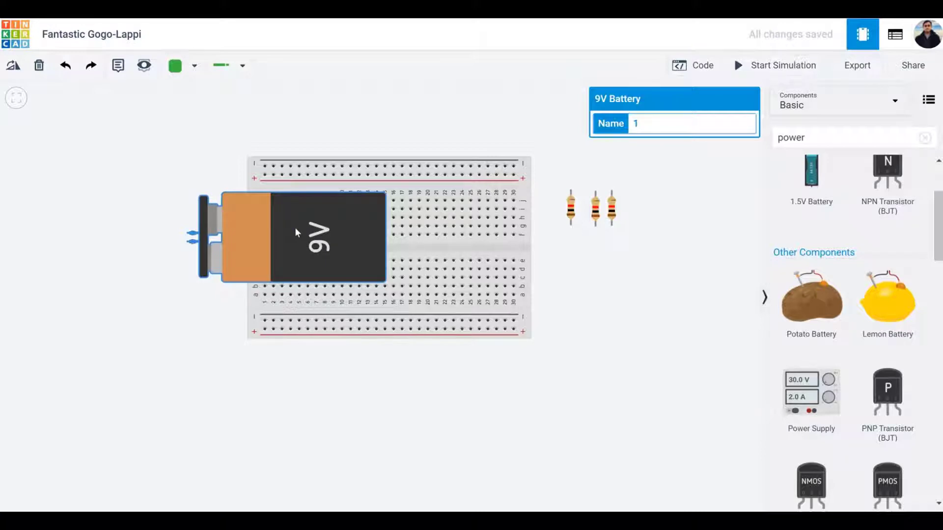
key("r")
key("r")
key("r")
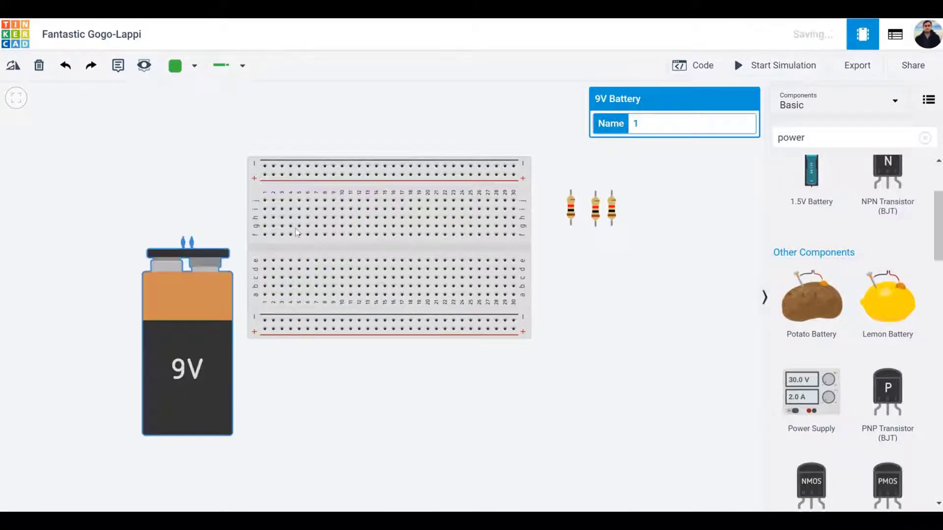
Move the battery beside the breadboard and wire its positive terminal to the top positive rail.
left_click_drag(198, 330, 179, 242)
left_click(216, 246)
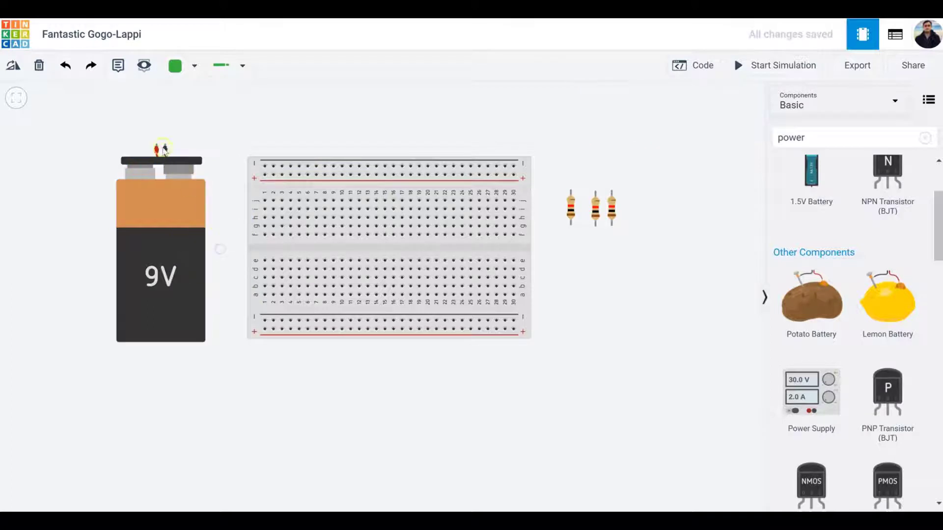
left_click(157, 145)
left_click(156, 130)
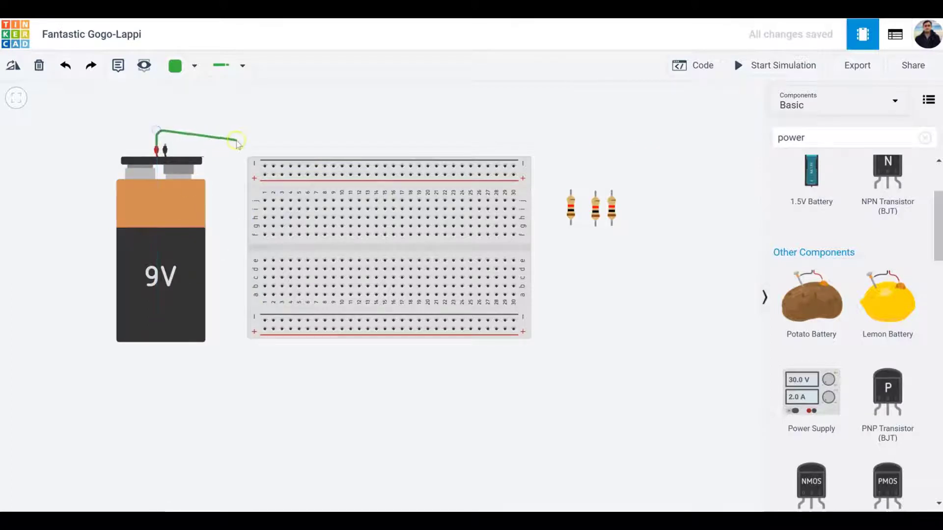
left_click(265, 130)
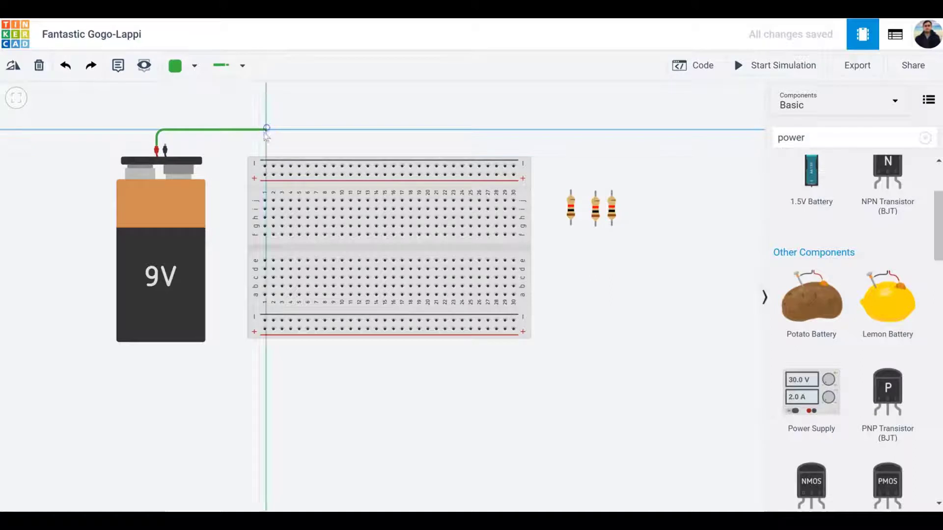
left_click(265, 175)
Wire the battery's negative terminal to the top negative rail with a straight drop.
left_click(166, 146)
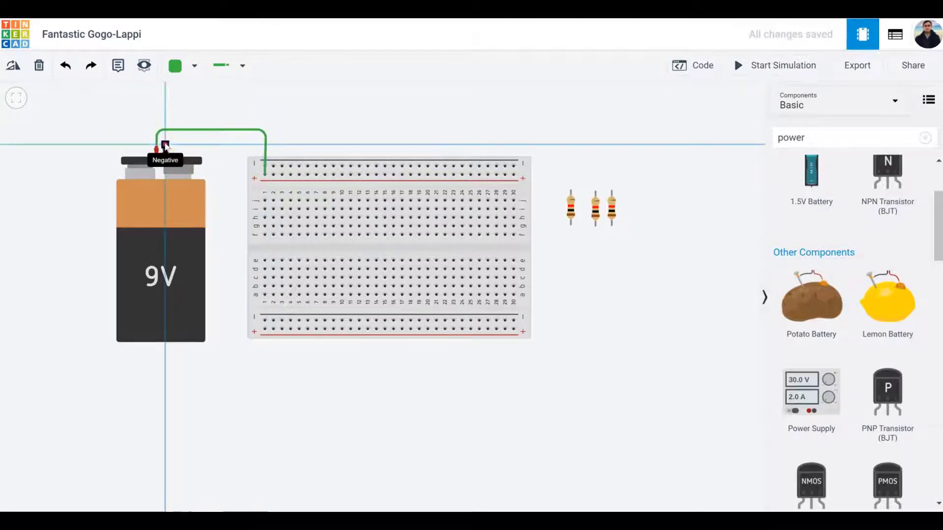
left_click(167, 122)
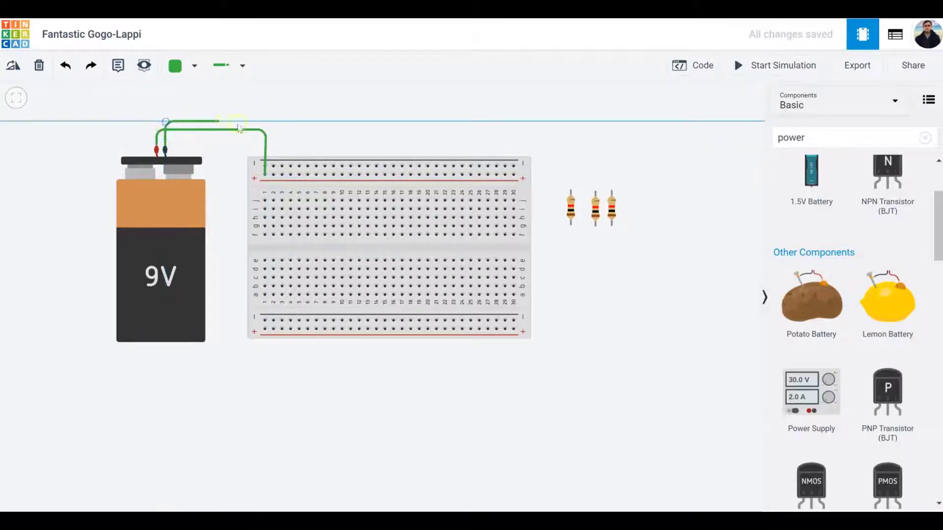
left_click(279, 121)
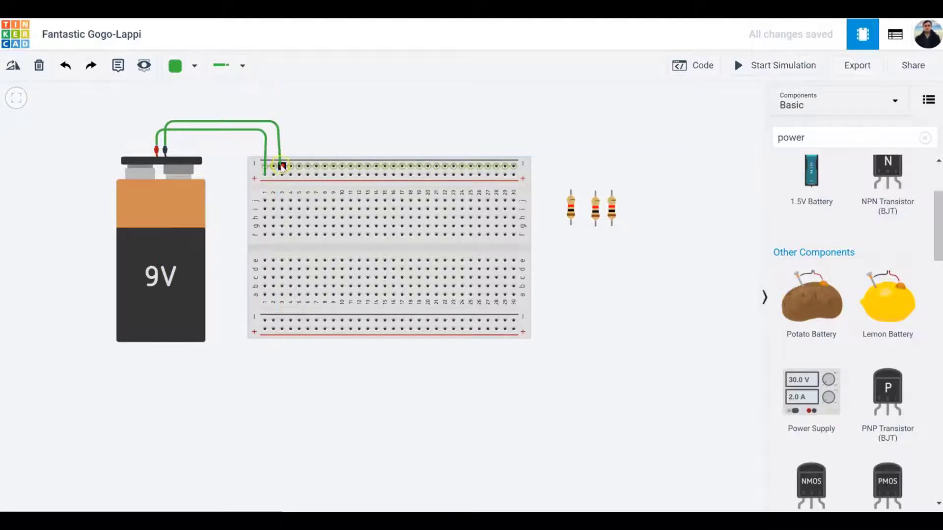
left_click(282, 166)
left_click_drag(278, 121, 282, 122)
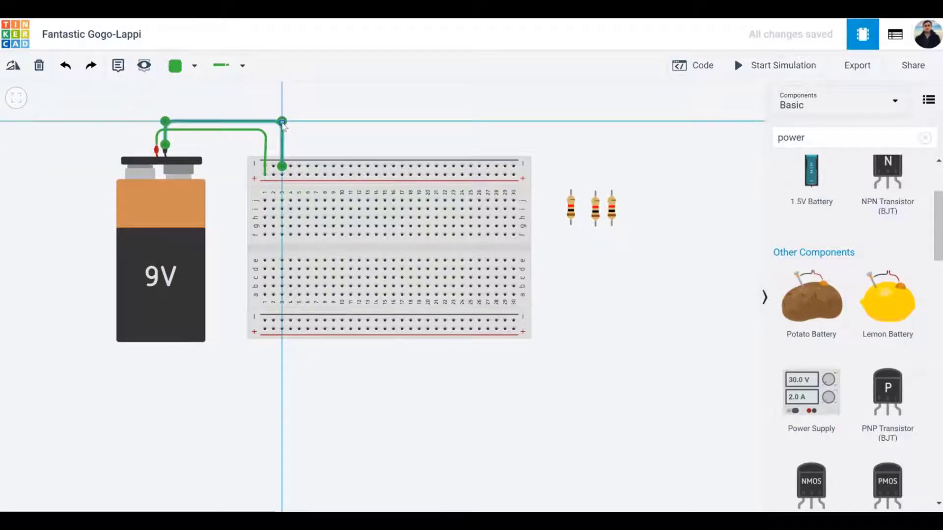
Colour the negative battery wire black and the positive battery wire red.
left_click(305, 129)
left_click(191, 67)
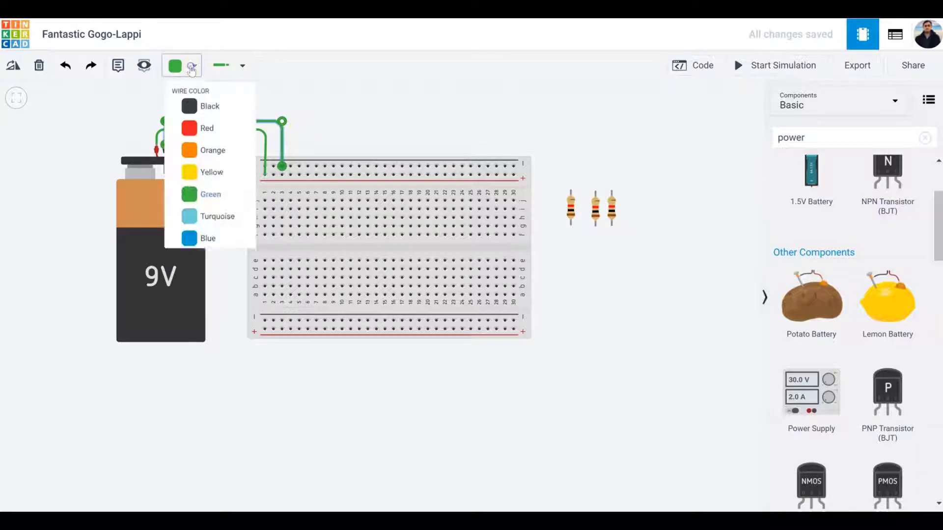
left_click(191, 105)
left_click(348, 132)
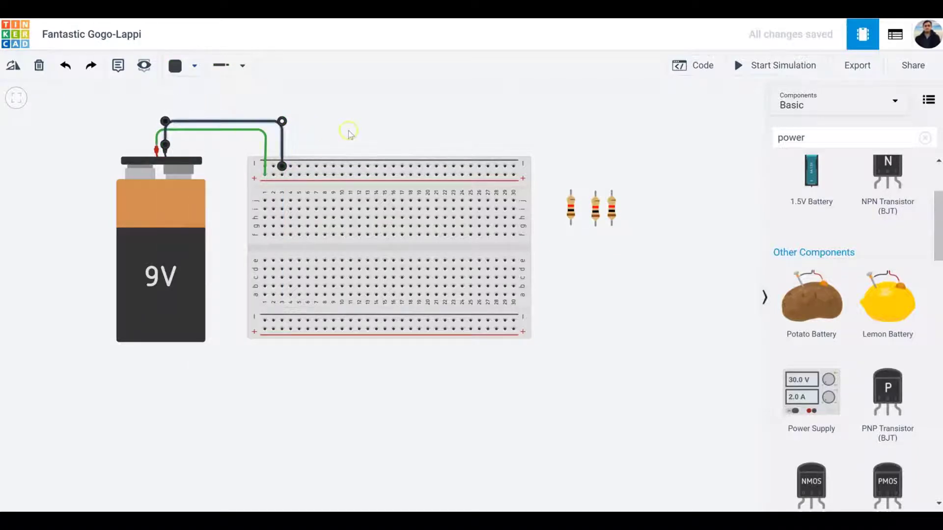
left_click(253, 136)
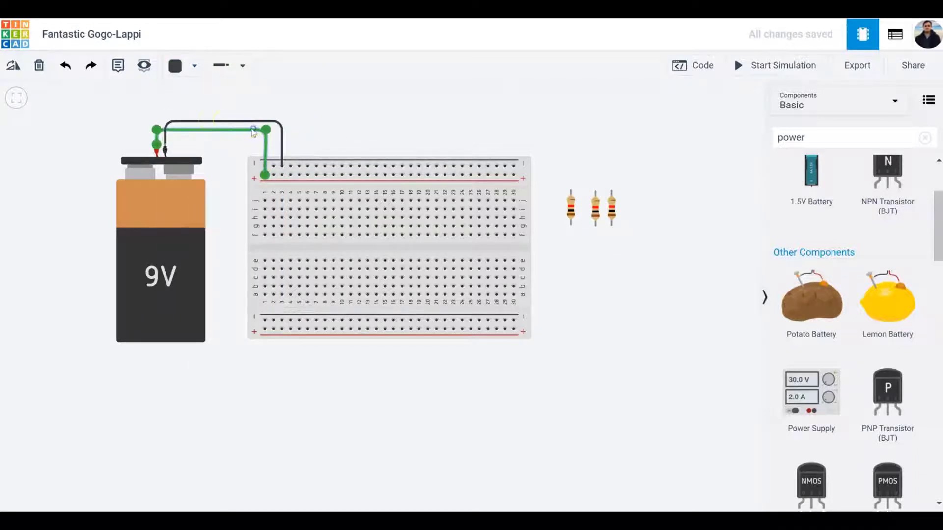
left_click(192, 66)
left_click(194, 139)
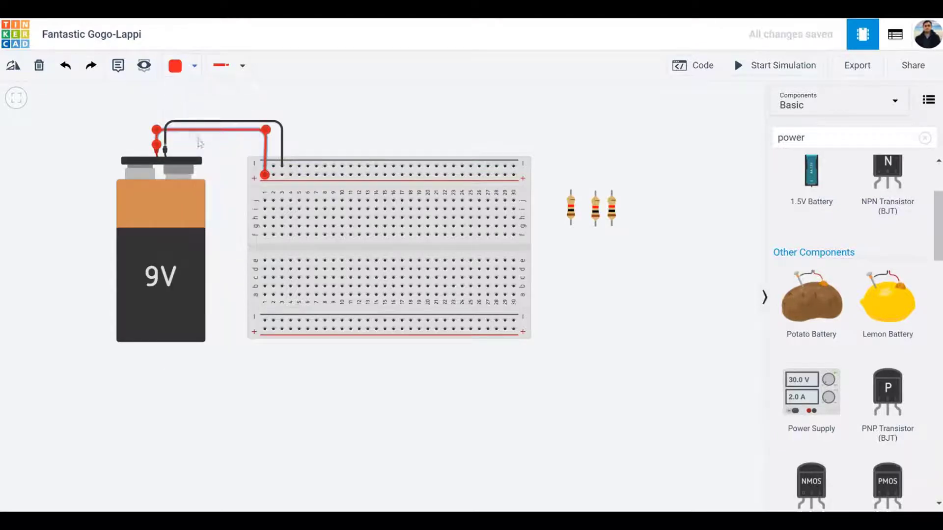
left_click(396, 117)
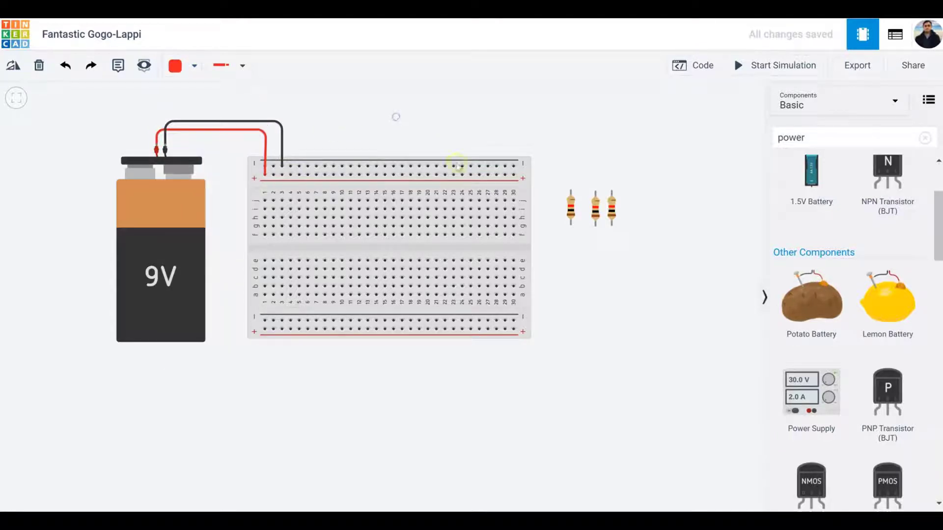
Link the top and bottom negative rails with a wire down the breadboard's right side.
left_click(514, 166)
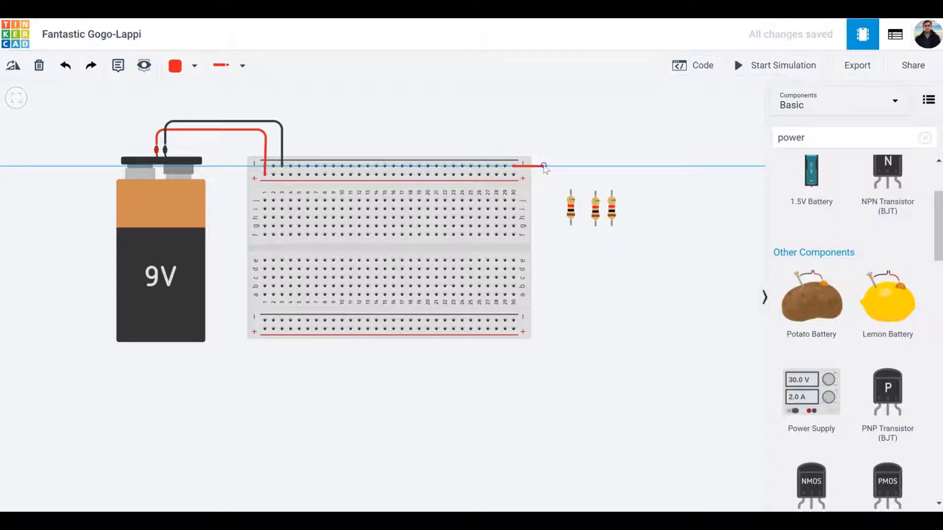
left_click(544, 166)
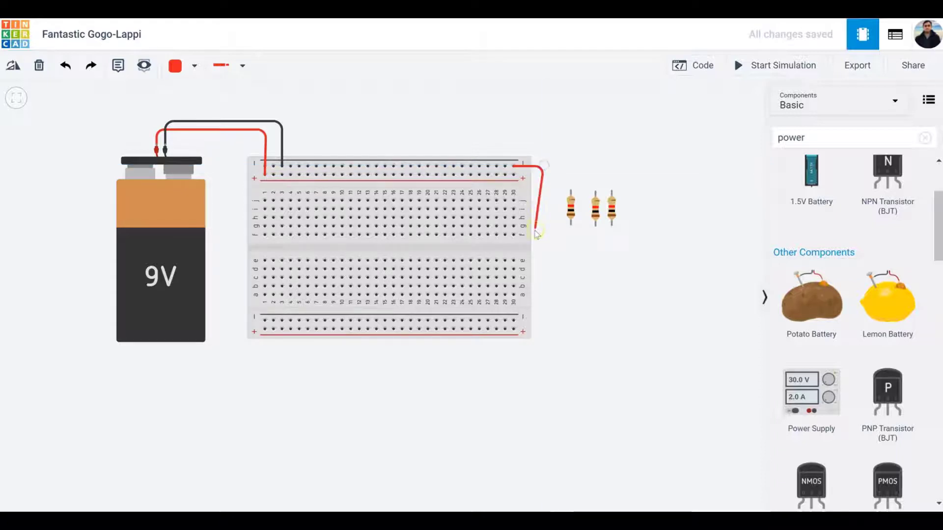
left_click(543, 315)
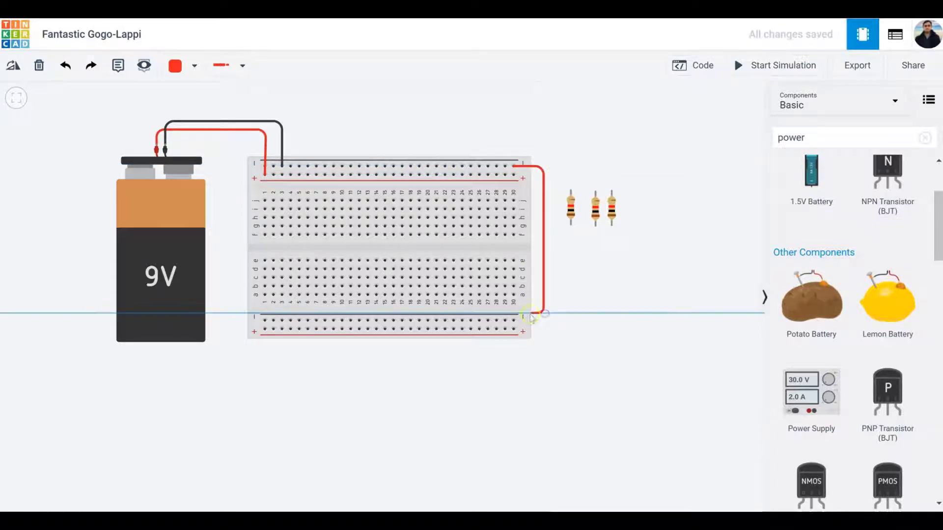
left_click(513, 320)
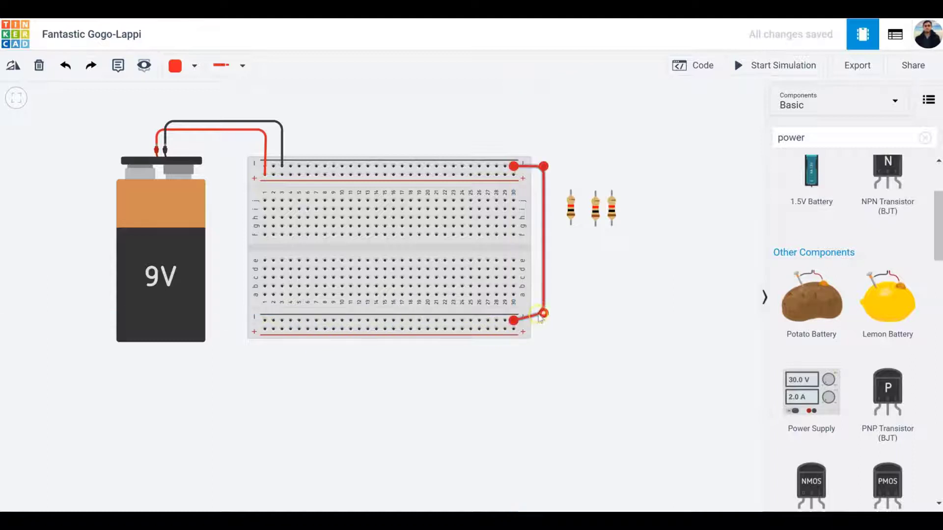
left_click_drag(543, 314, 543, 320)
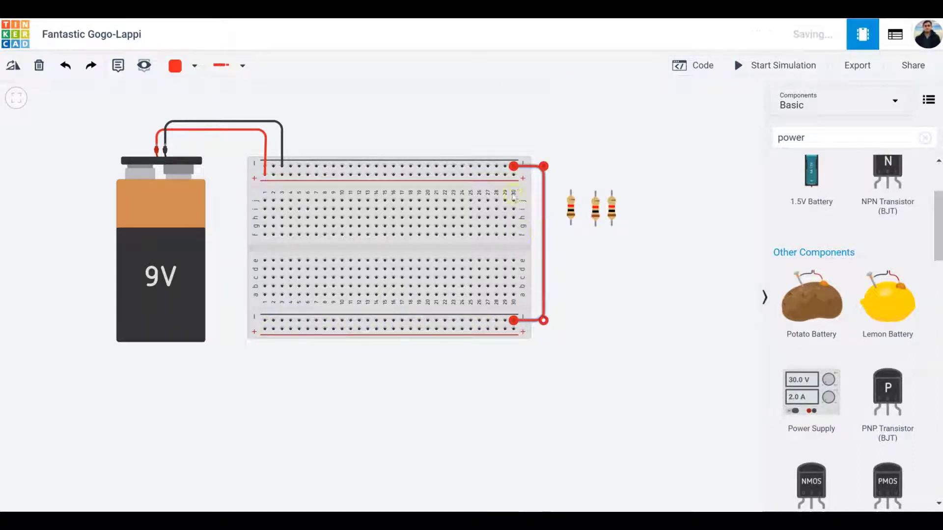
Link the top and bottom positive rails with a second wire outside the first.
left_click(514, 174)
left_click(549, 175)
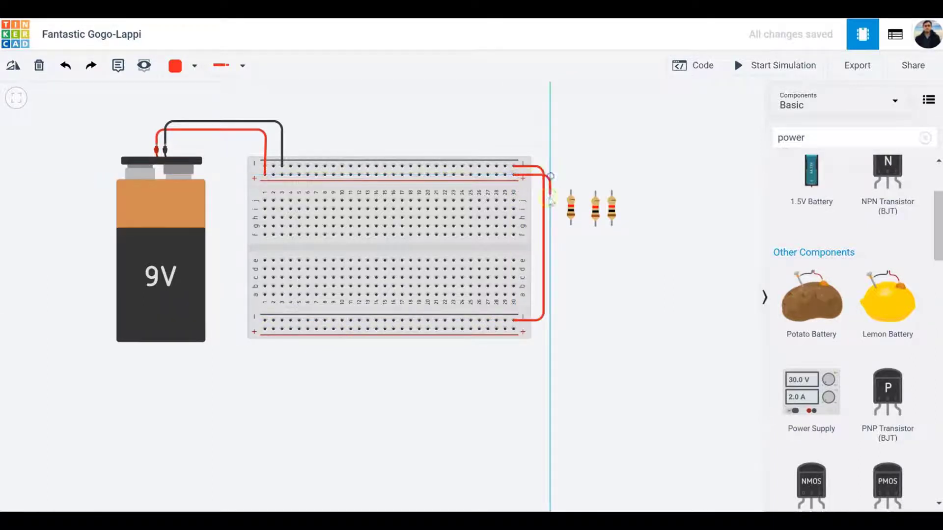
left_click(550, 332)
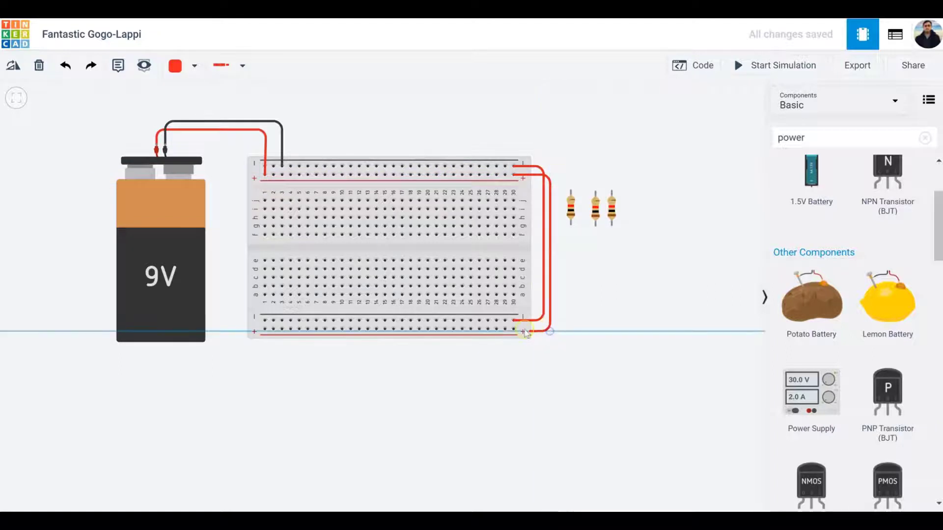
left_click(513, 329)
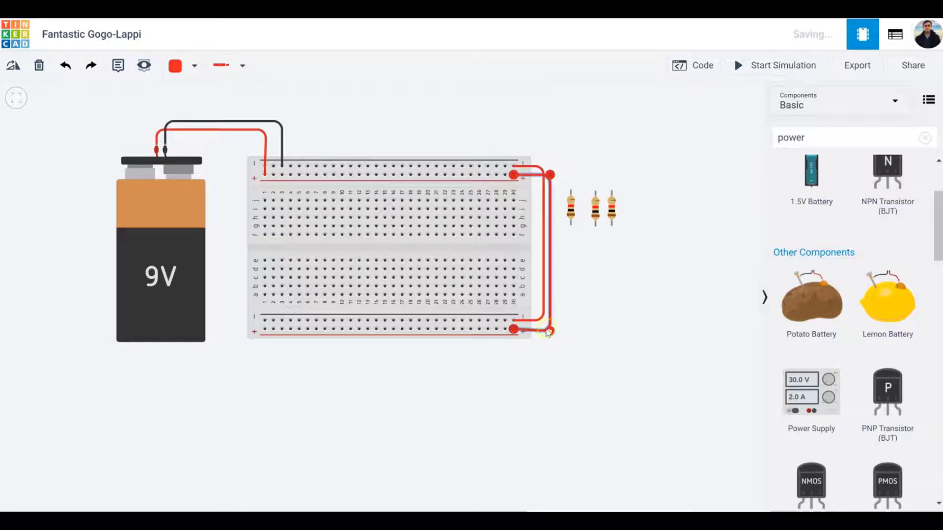
left_click_drag(550, 332, 551, 328)
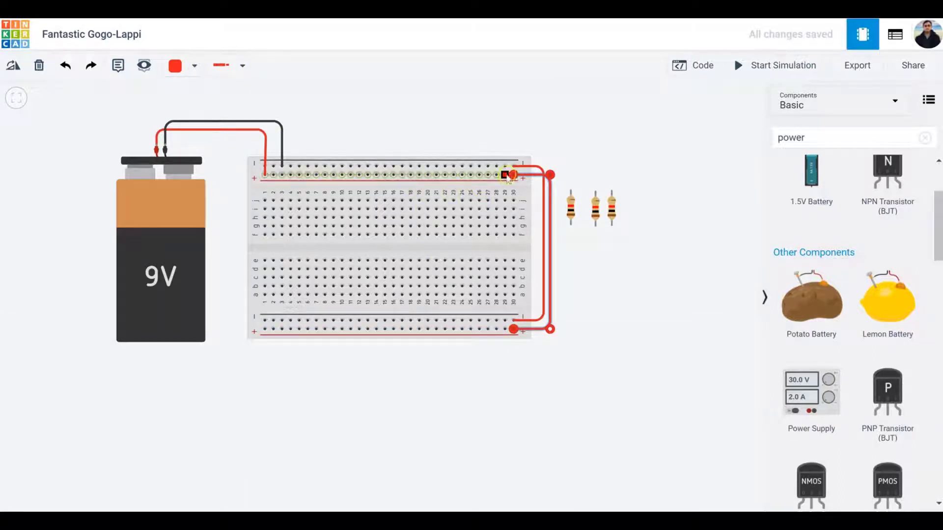
Colour the negative-rail link wire black.
left_click(525, 168)
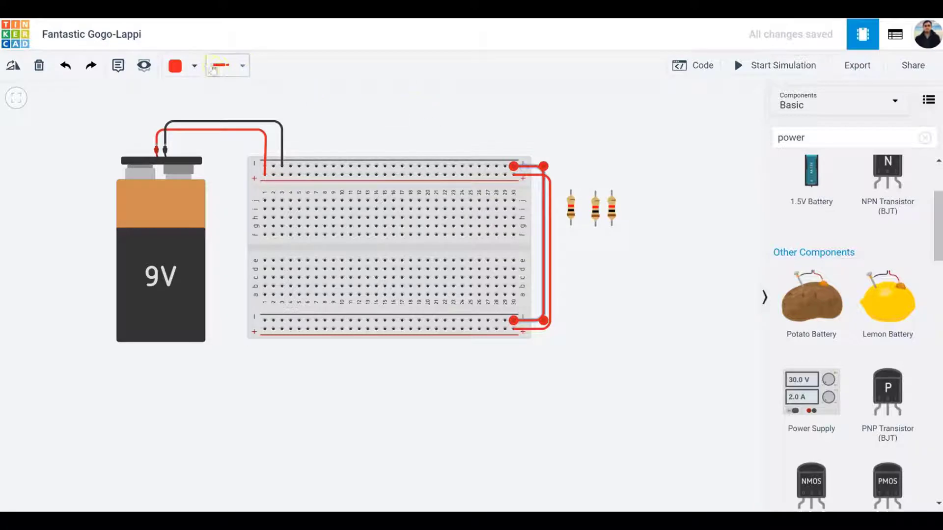
left_click(176, 66)
left_click(219, 114)
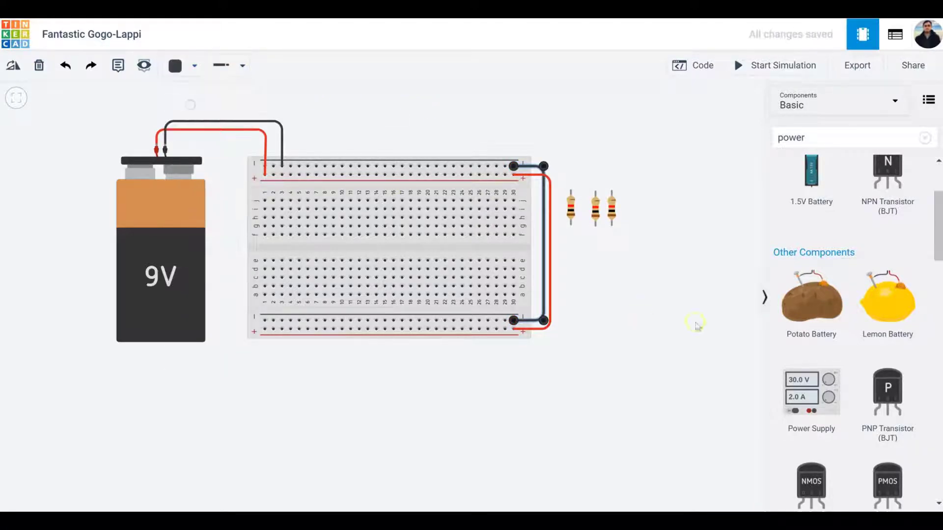
left_click(639, 309)
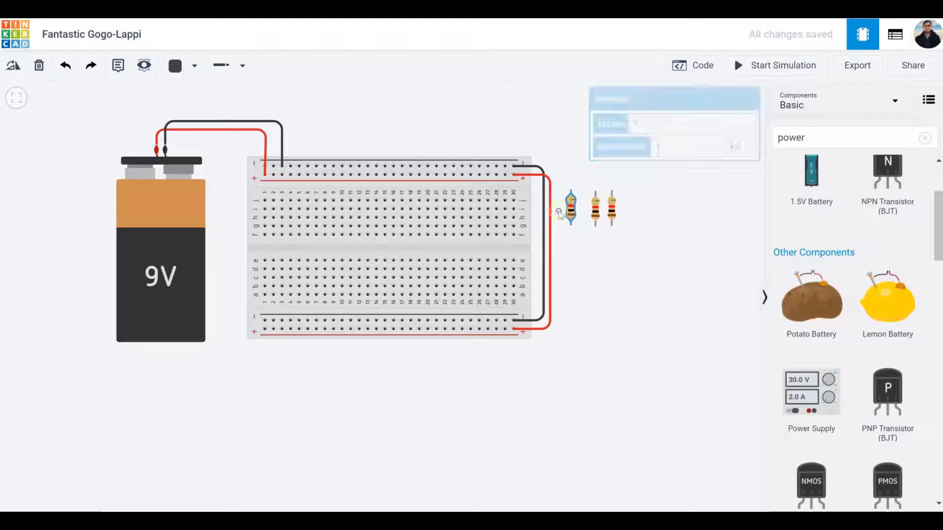
Place a 1 kΩ resistor upright across the breadboard's centre gap near column 3.
left_click_drag(454, 216, 307, 243)
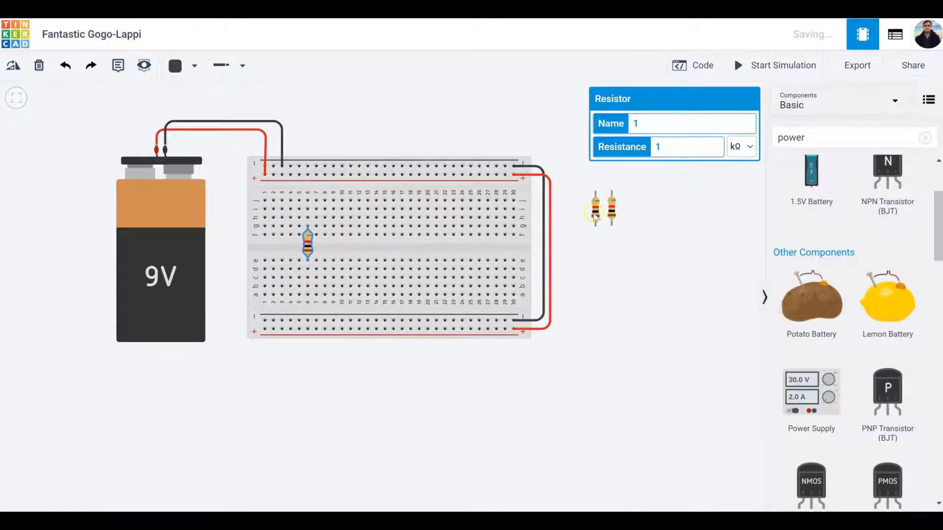
Place the second and third resistors beside the first and wire all three down to the lower rail.
left_click_drag(596, 210, 316, 246)
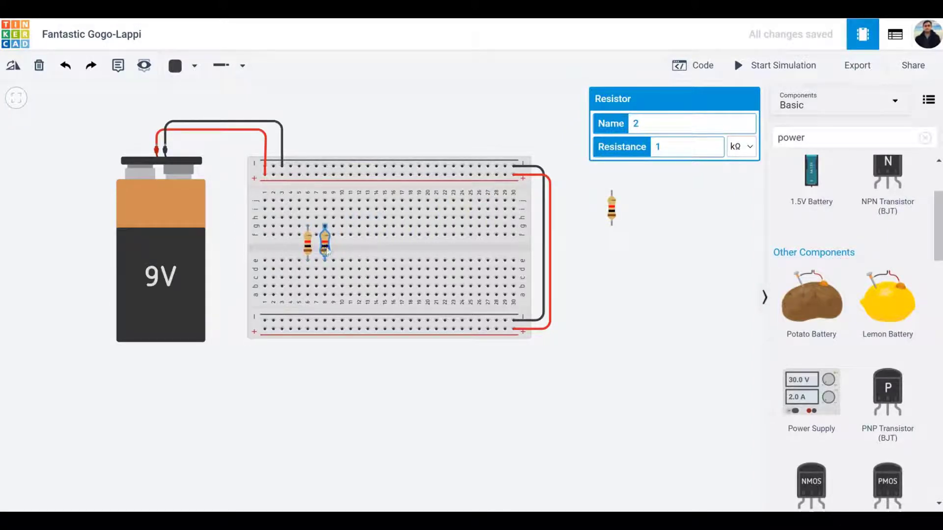
left_click_drag(613, 211, 340, 251)
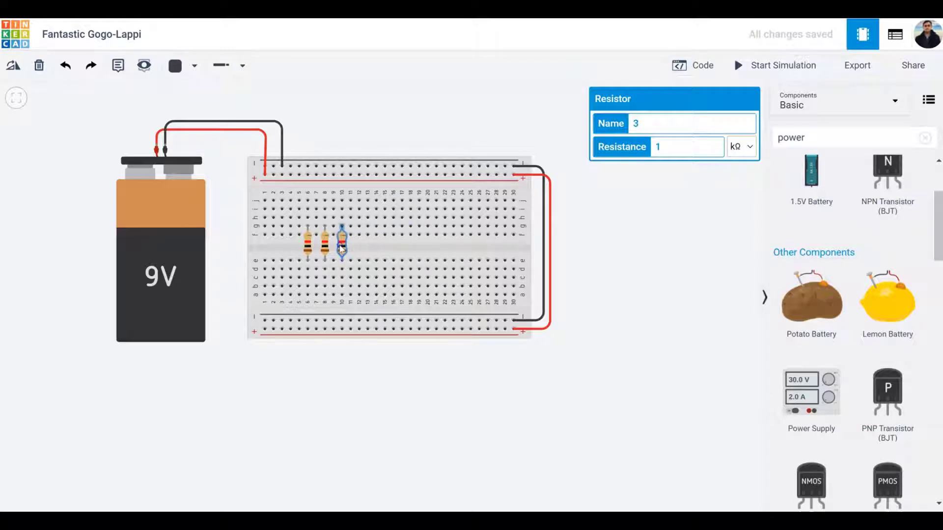
left_click(307, 270)
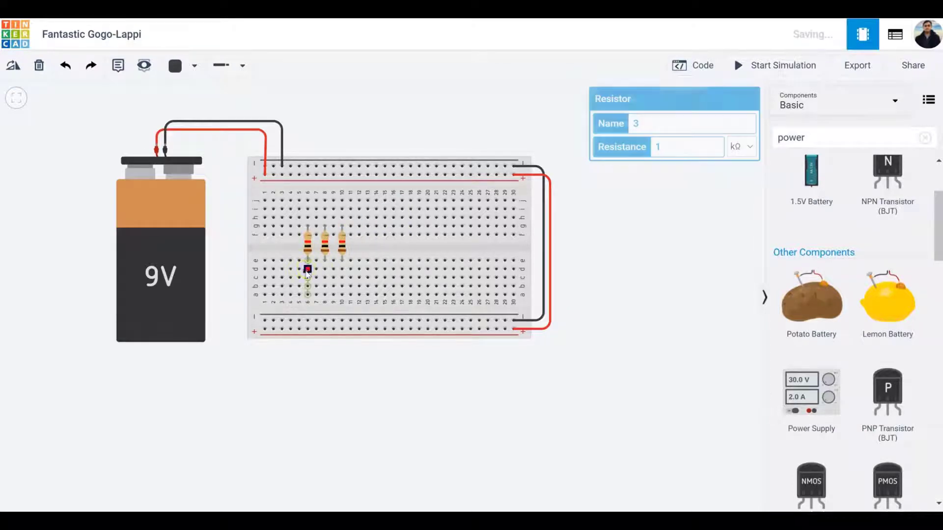
left_click(307, 320)
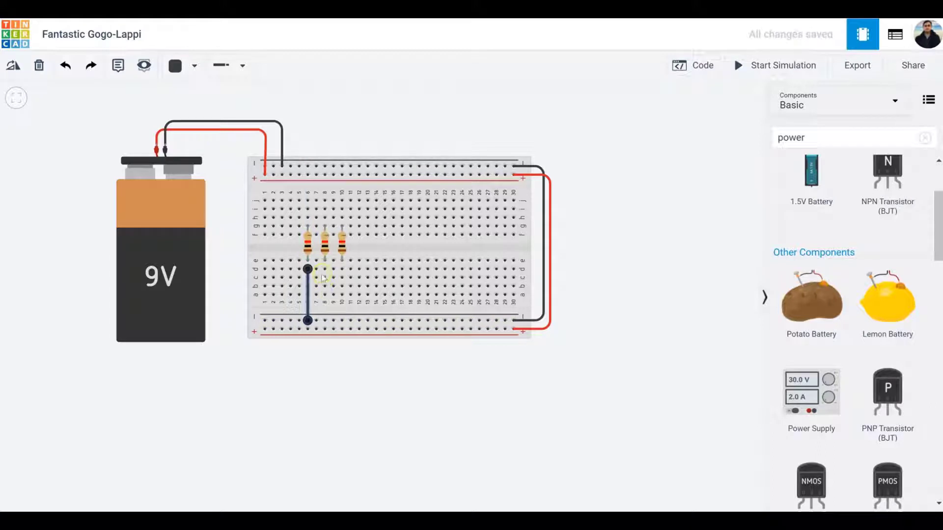
left_click(324, 269)
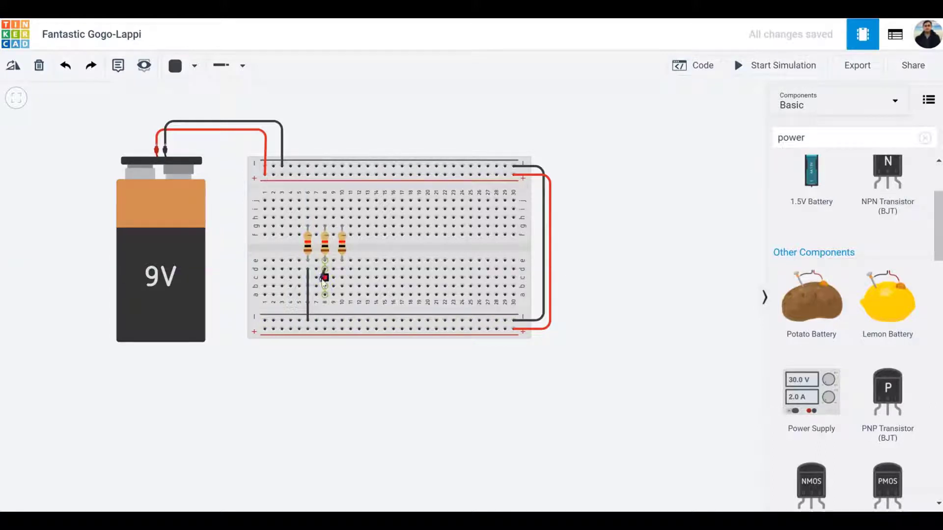
left_click(325, 321)
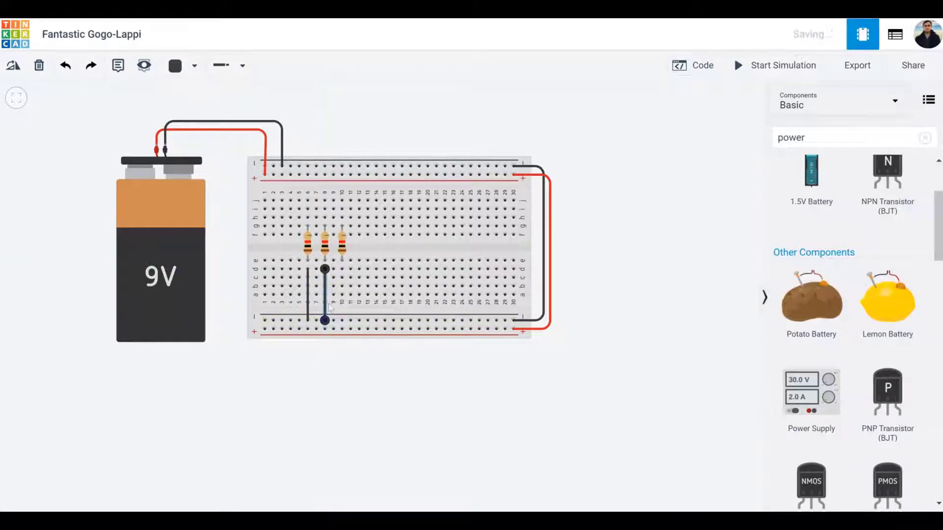
left_click(342, 269)
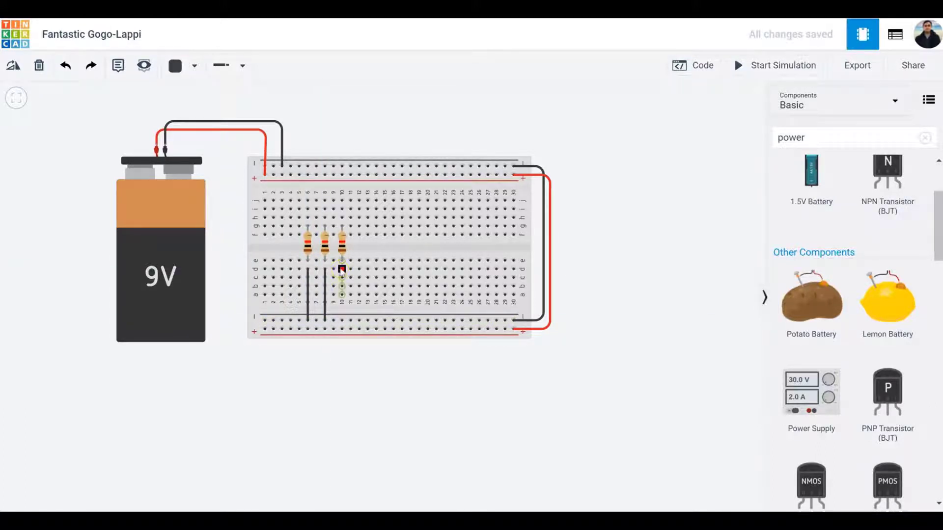
left_click(342, 321)
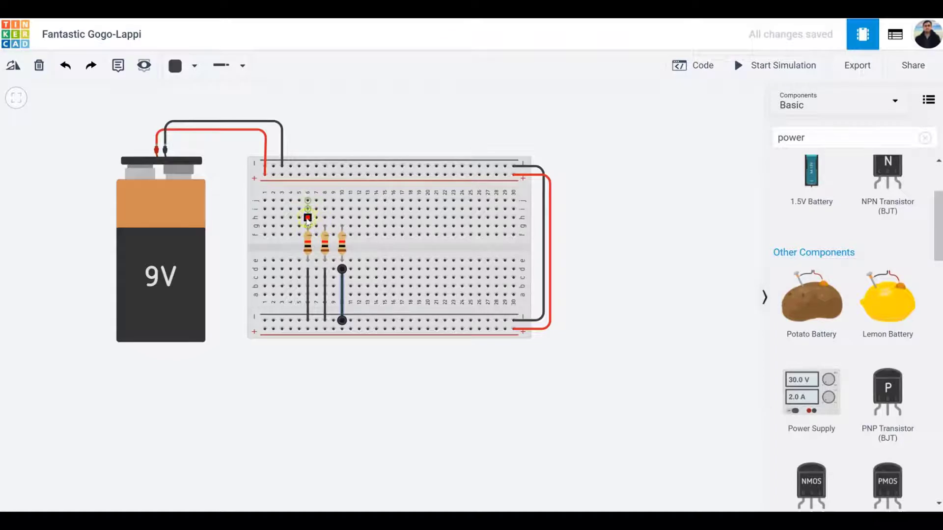
Wire each of the three resistors up to the top rail.
left_click(308, 218)
left_click(307, 175)
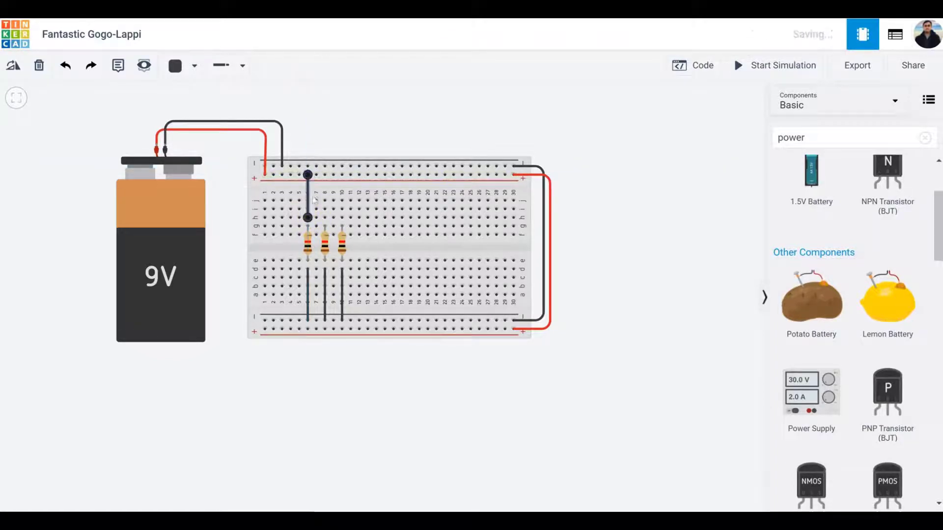
left_click(325, 217)
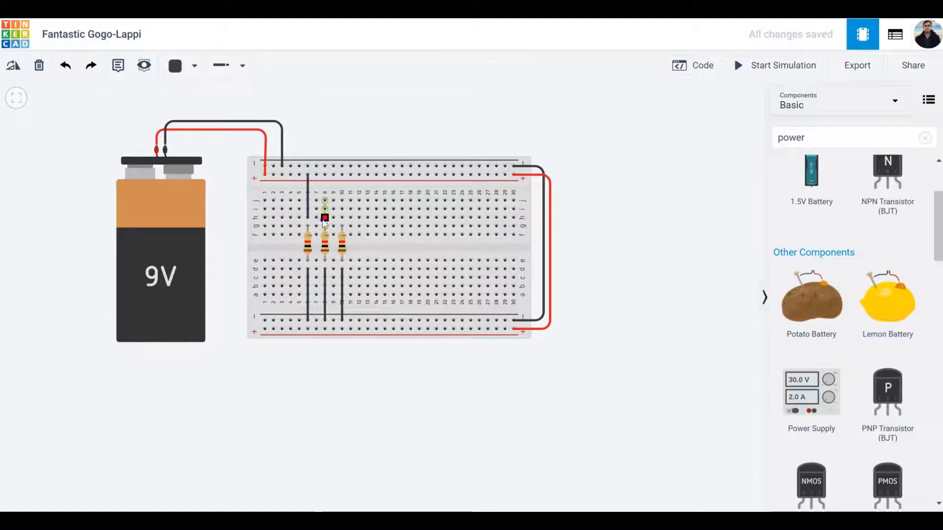
left_click(324, 175)
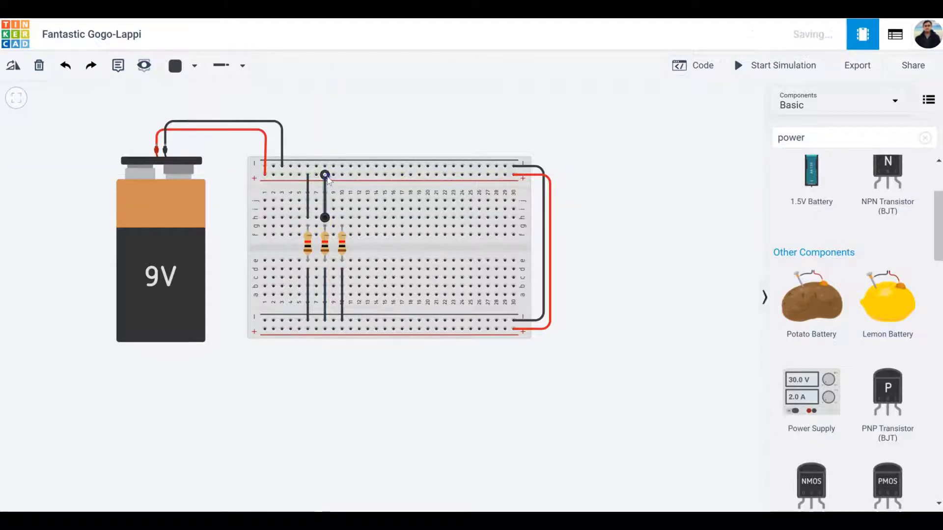
left_click(342, 209)
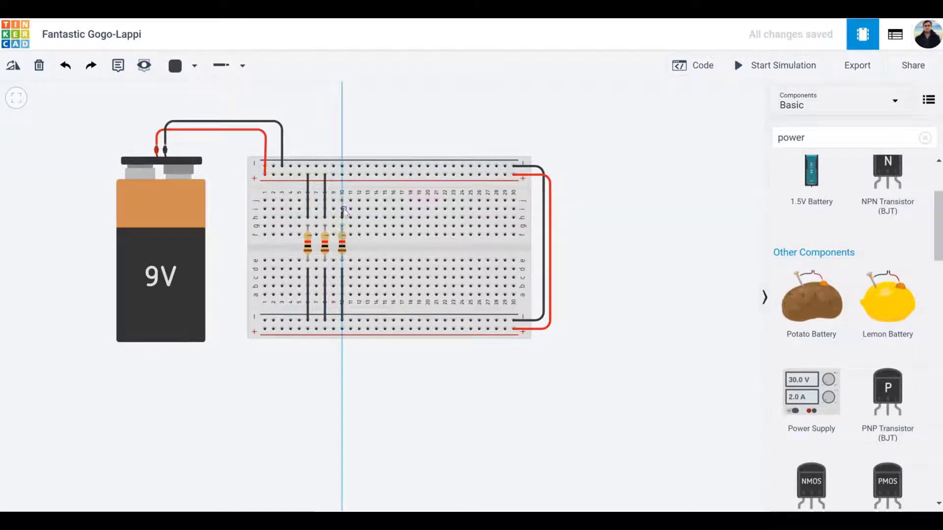
left_click(342, 175)
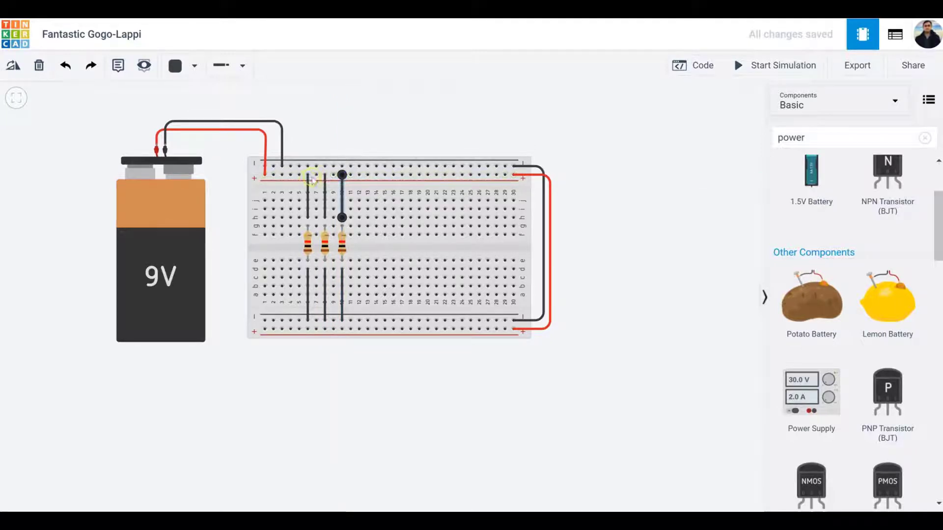
Colour all three top-rail resistor wires red.
left_click(307, 197)
left_click(176, 66)
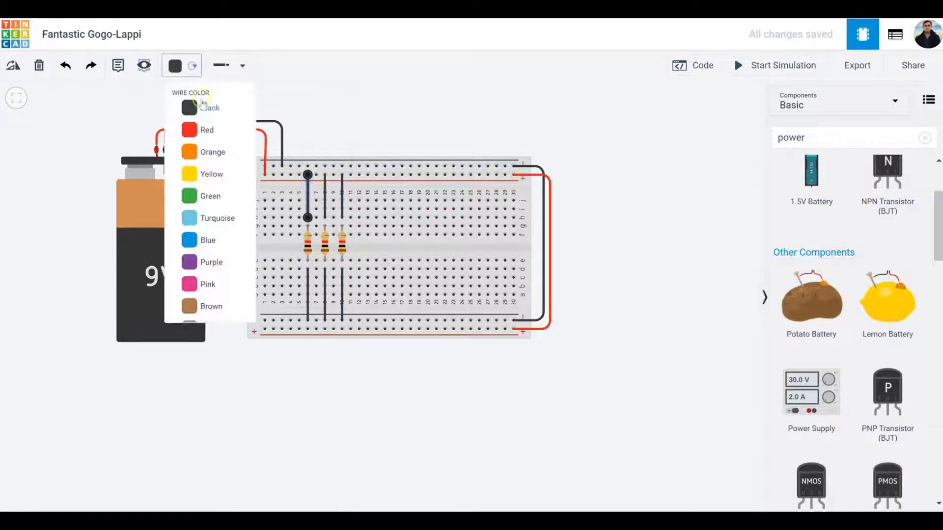
left_click(202, 129)
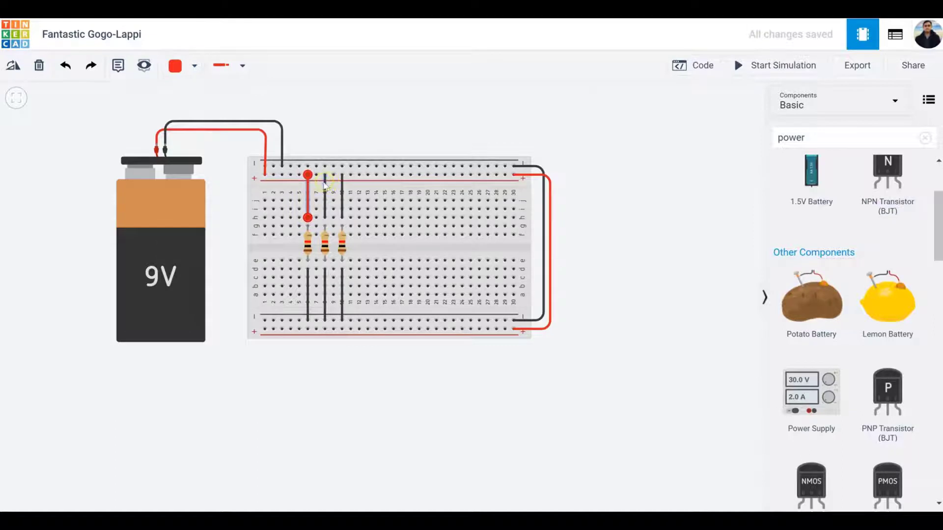
left_click(324, 185)
left_click(324, 186)
left_click(176, 66)
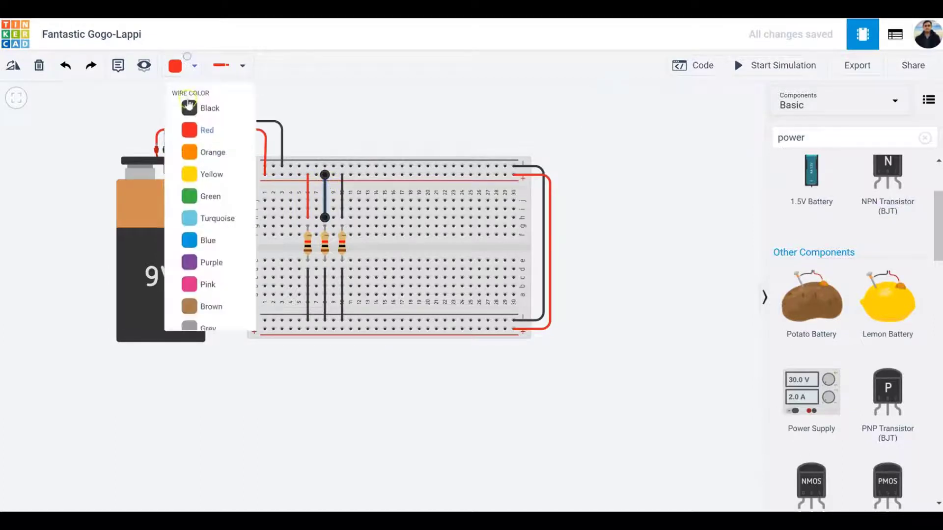
left_click(207, 129)
left_click(342, 183)
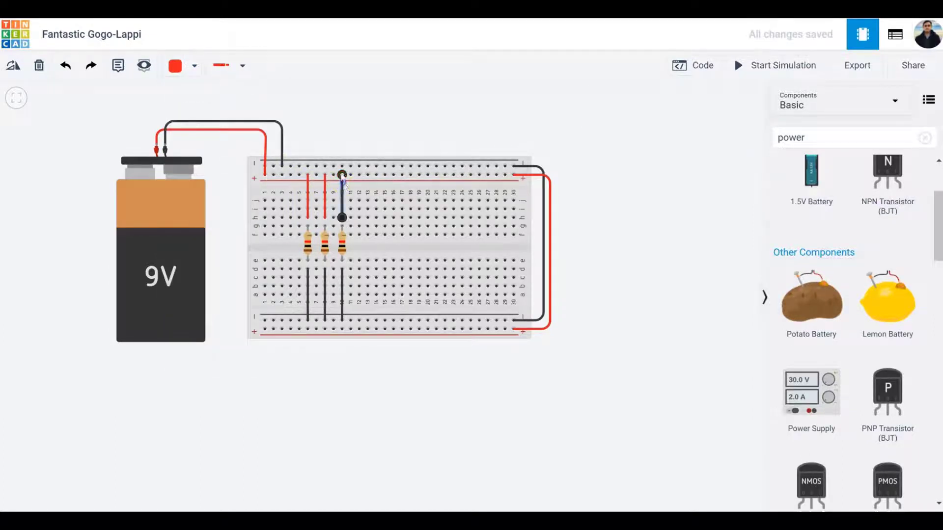
left_click(175, 65)
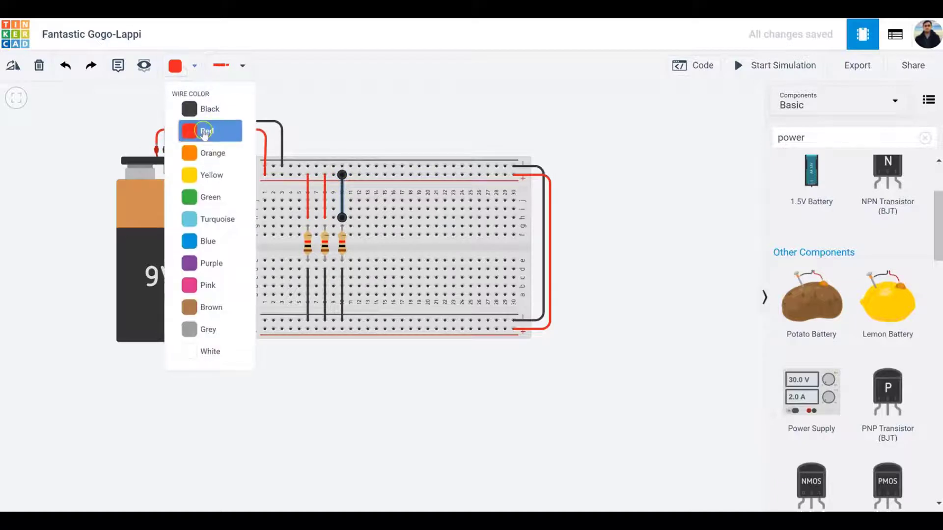
left_click(206, 132)
left_click(333, 131)
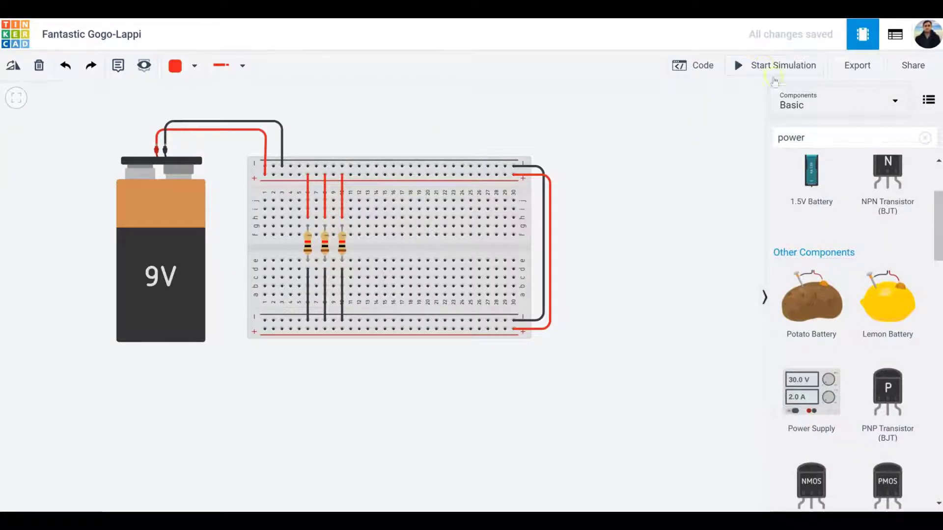
Clear the component search and check the first resistor's properties.
left_click(924, 138)
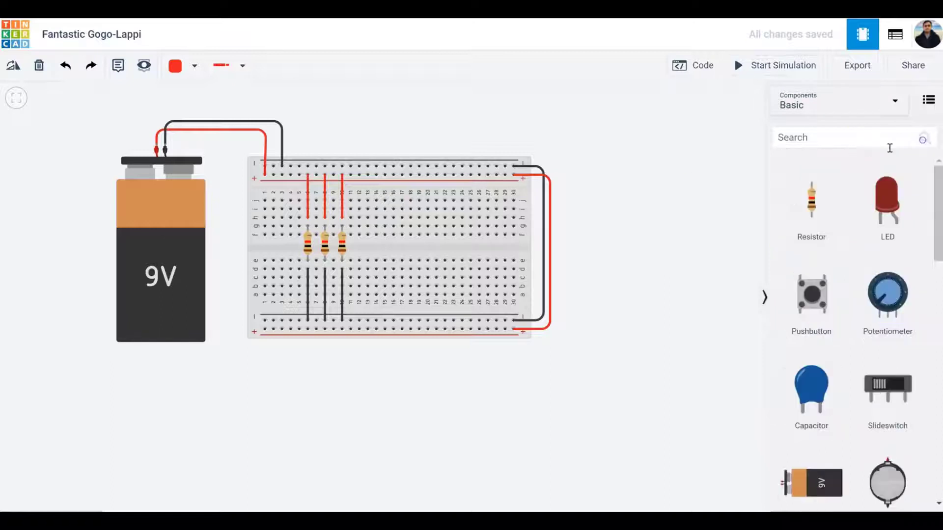
left_click(309, 248)
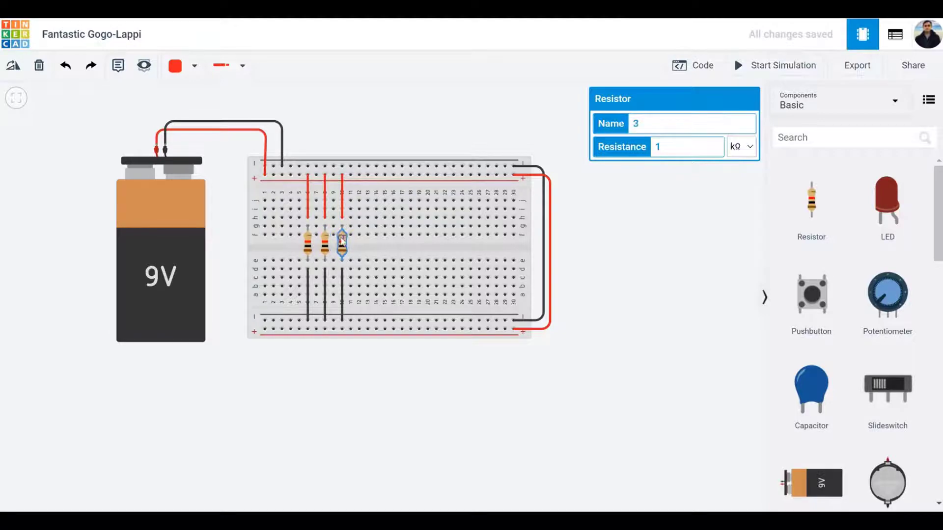
left_click(619, 235)
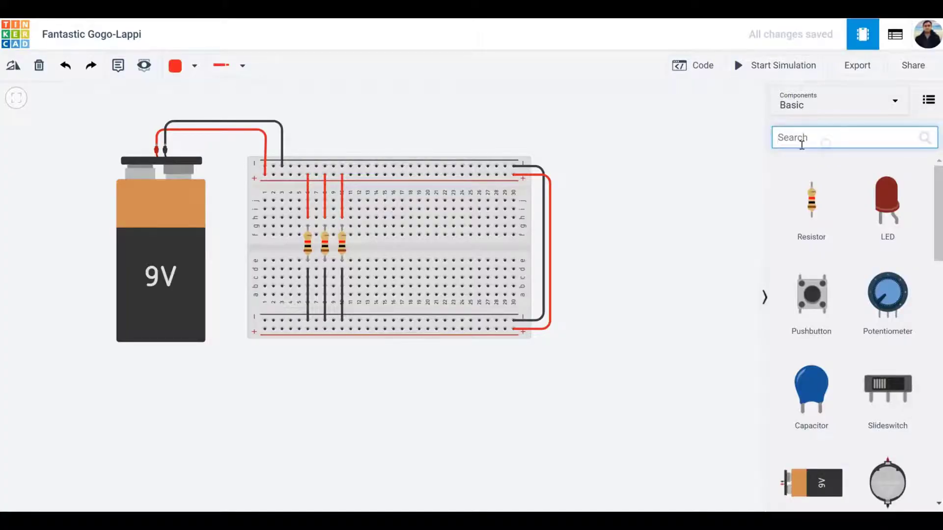
Search 'mul' and place three multimeters above and right of the breadboard.
type("mul")
left_click_drag(777, 202, 402, 133)
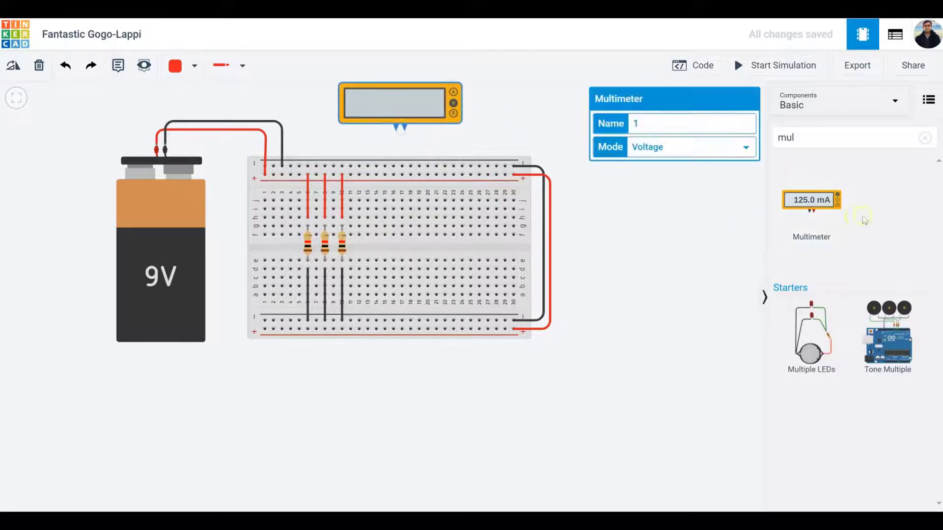
left_click_drag(835, 219, 581, 143)
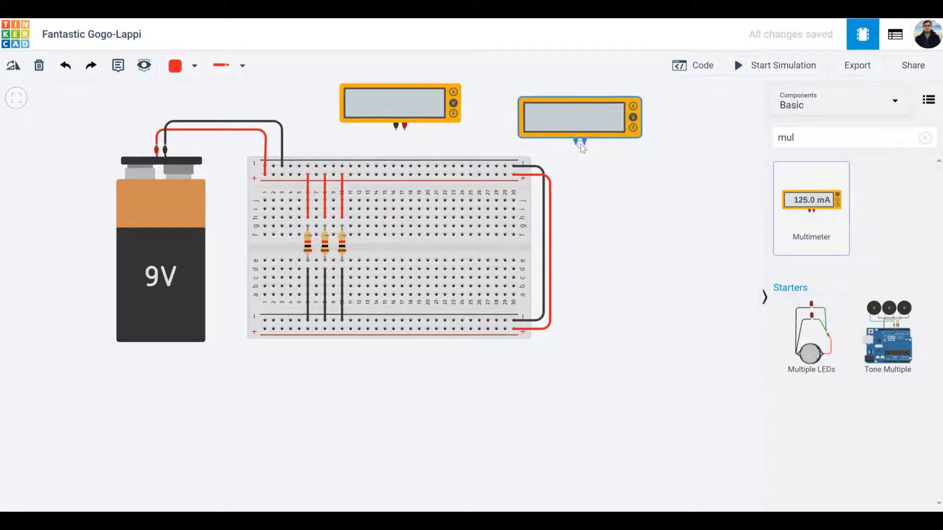
left_click_drag(812, 206, 624, 221)
mouse_move(636, 296)
left_mouse_down()
mouse_move(587, 322)
mouse_move(609, 339)
left_mouse_up()
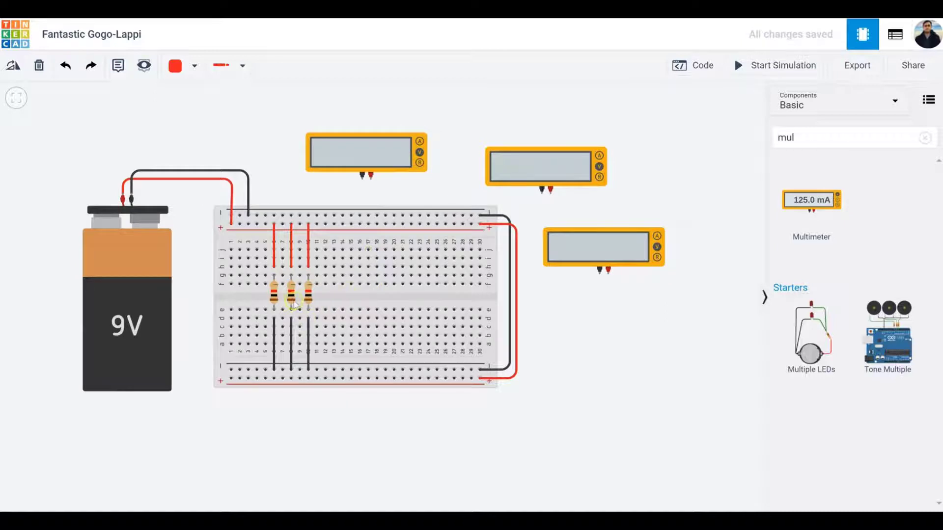
left_click_drag(584, 333, 610, 299)
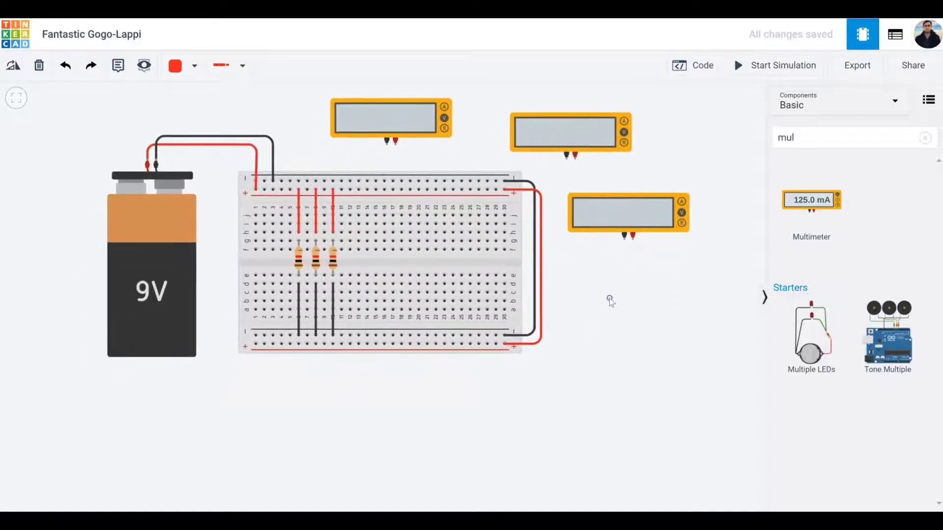
Tilt the first resistor and nudge it slightly left, opening its branch.
left_click(300, 262)
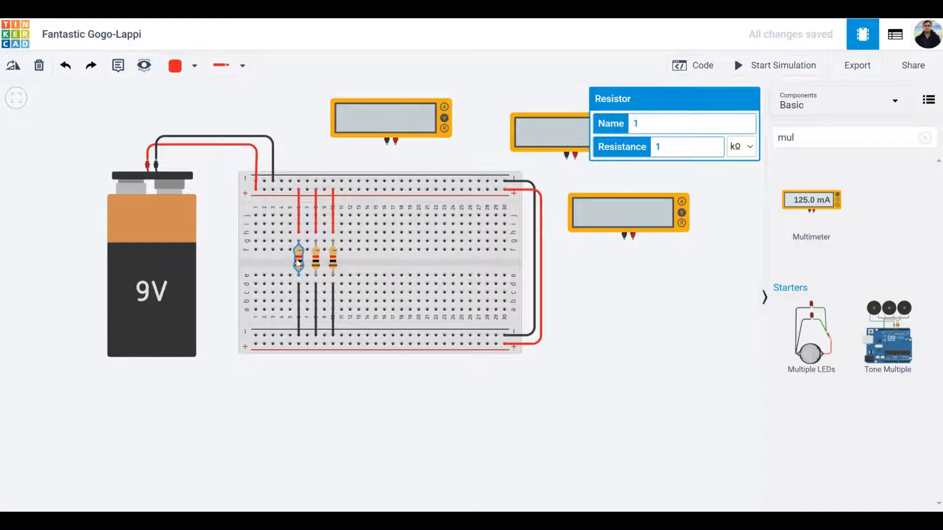
key("r")
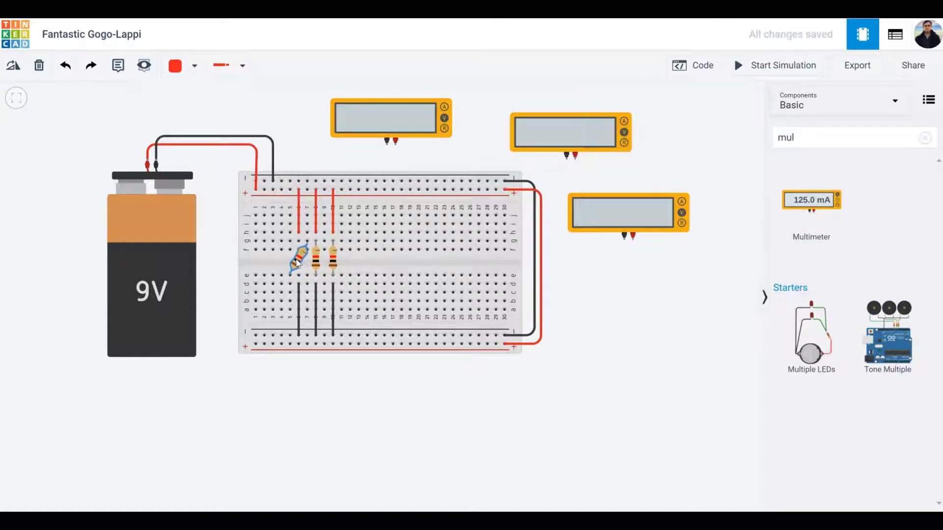
left_click_drag(298, 263, 289, 261)
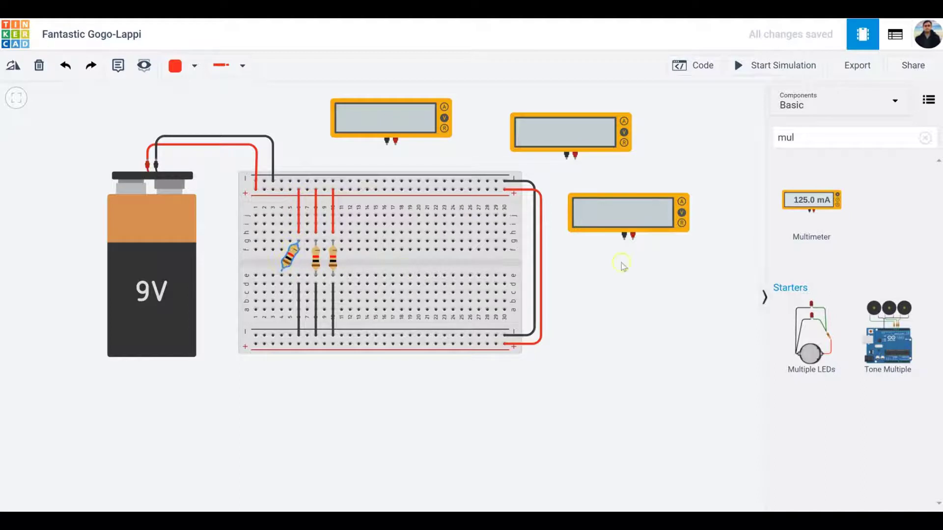
Move the third multimeter beside the battery and wire the tilted resistor's leg to its red probe.
left_click_drag(675, 220, 232, 244)
left_click(282, 270)
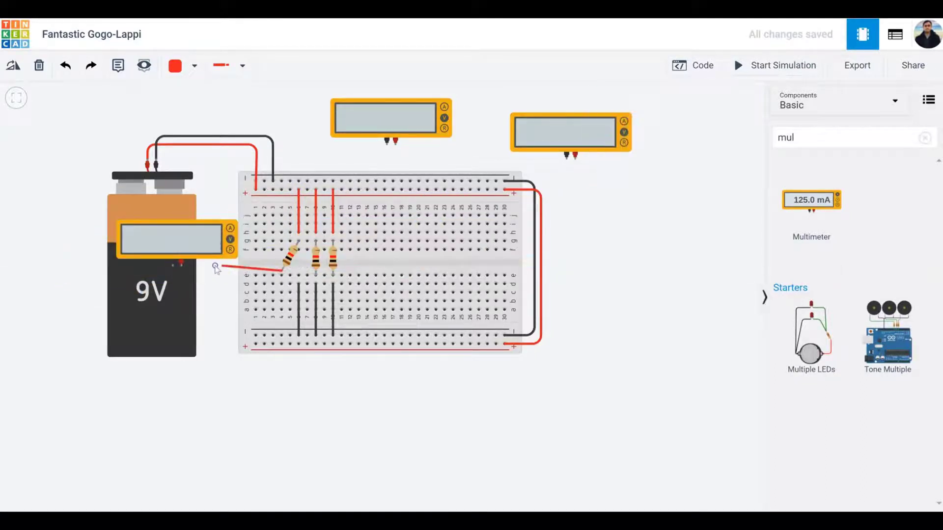
left_click(187, 260)
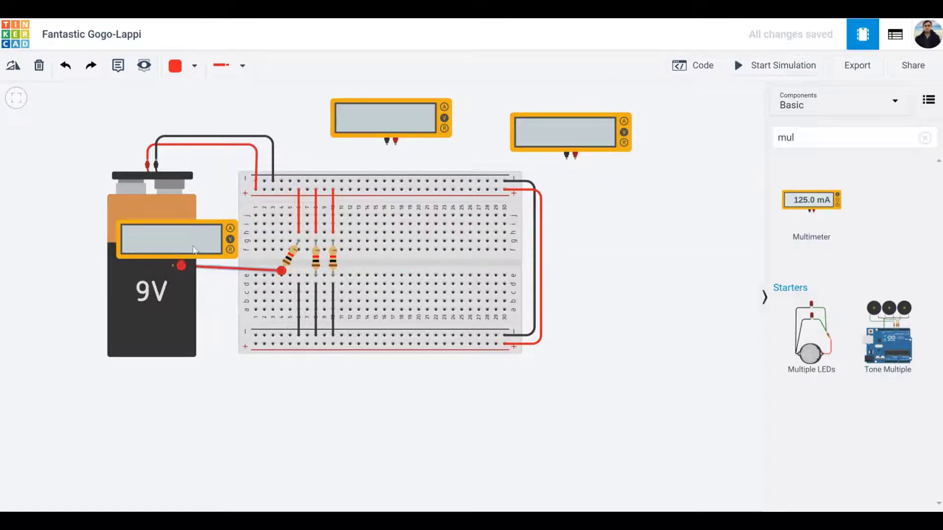
left_click(194, 250)
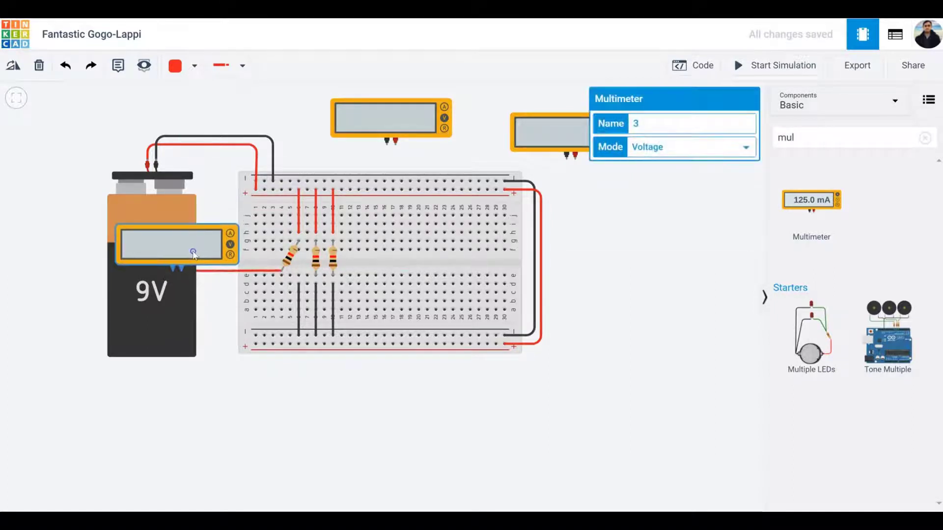
Wire the multimeter's negative probe into the first resistor's ground column.
left_click(173, 268)
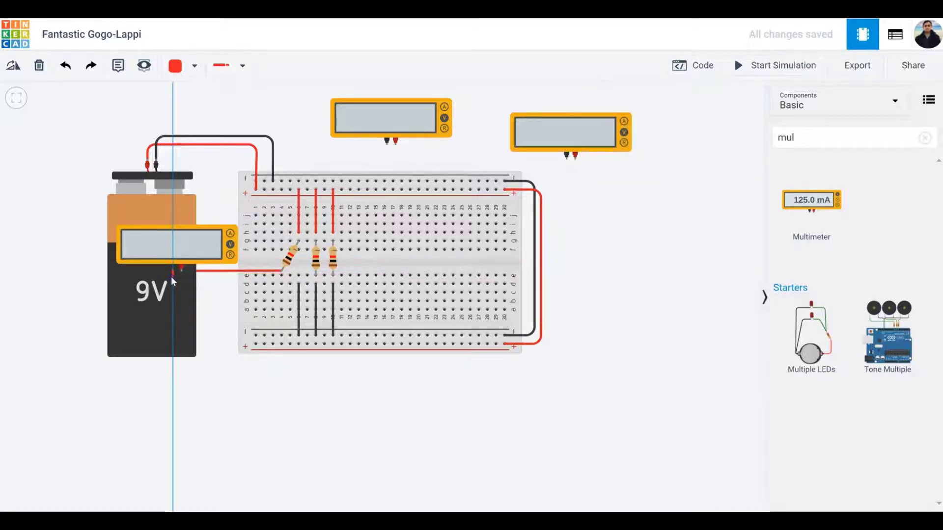
left_click(173, 281)
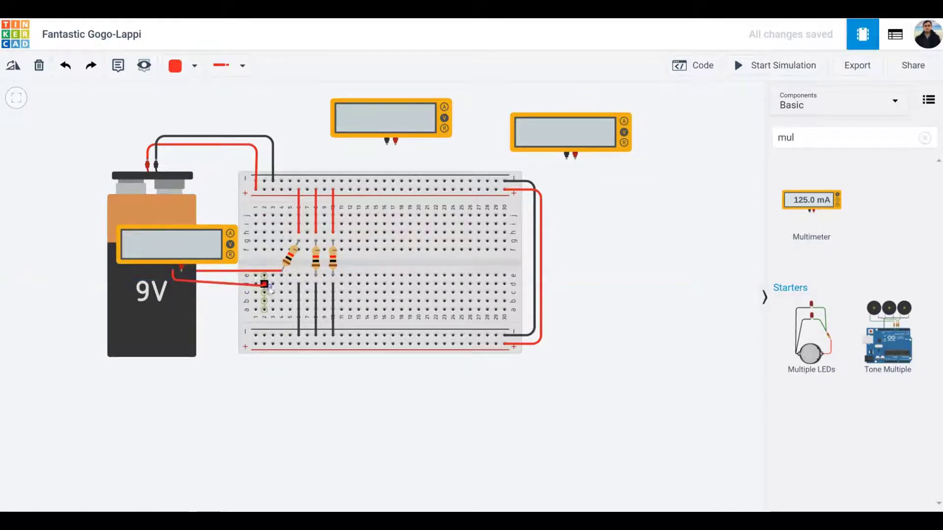
left_click(297, 283)
left_click(298, 284)
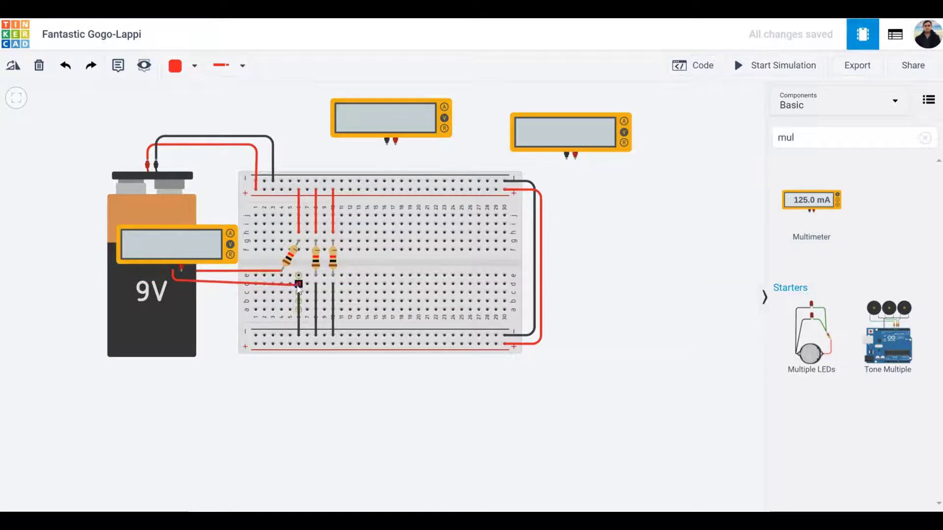
left_click(298, 285)
left_click_drag(173, 281, 174, 285)
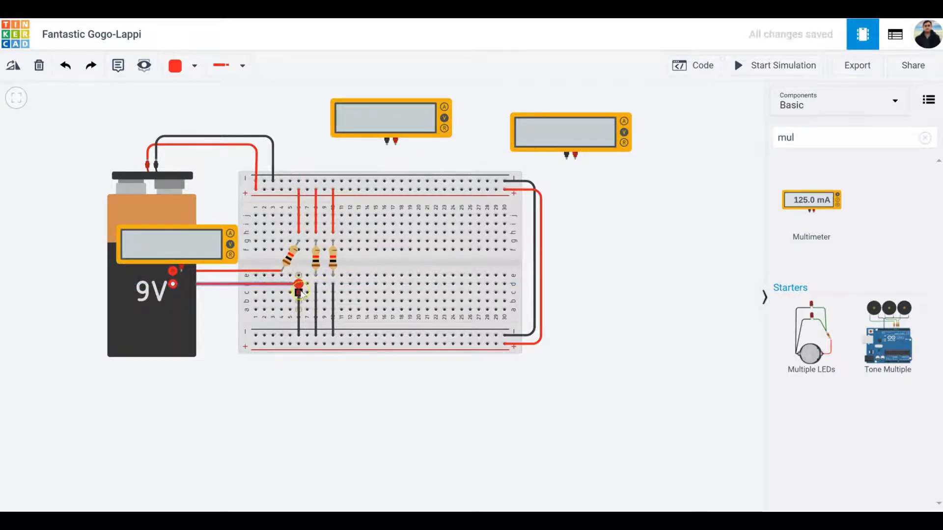
left_click(298, 297)
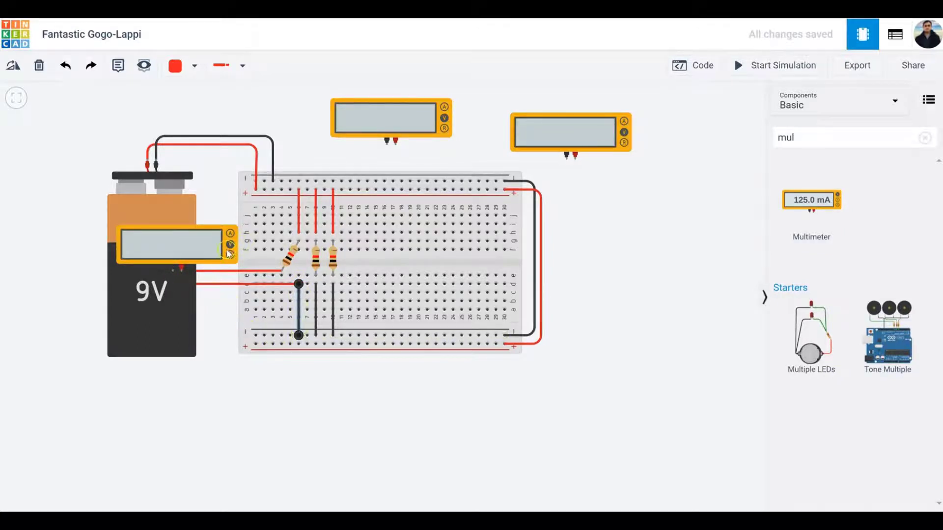
Tilt the middle resistor and shift it one column left.
left_click(316, 261)
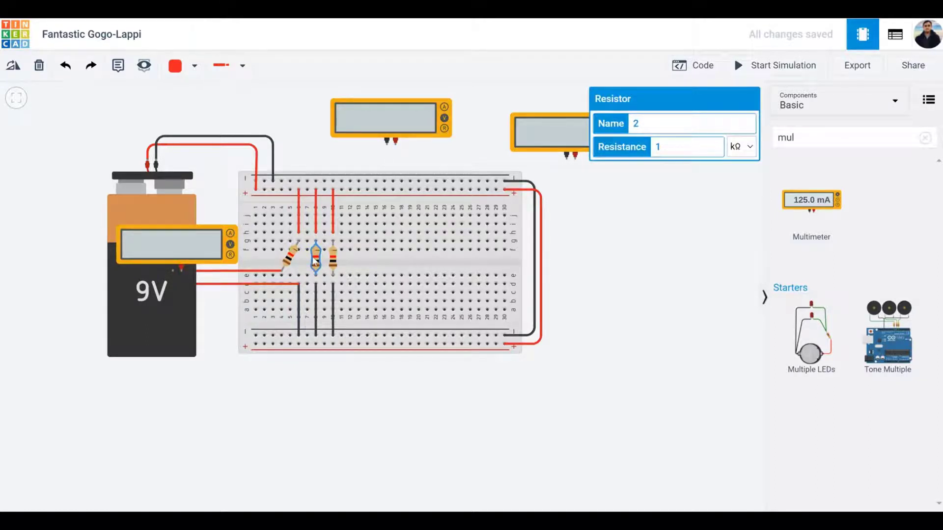
key("ctrl+r")
left_click_drag(317, 261, 308, 259)
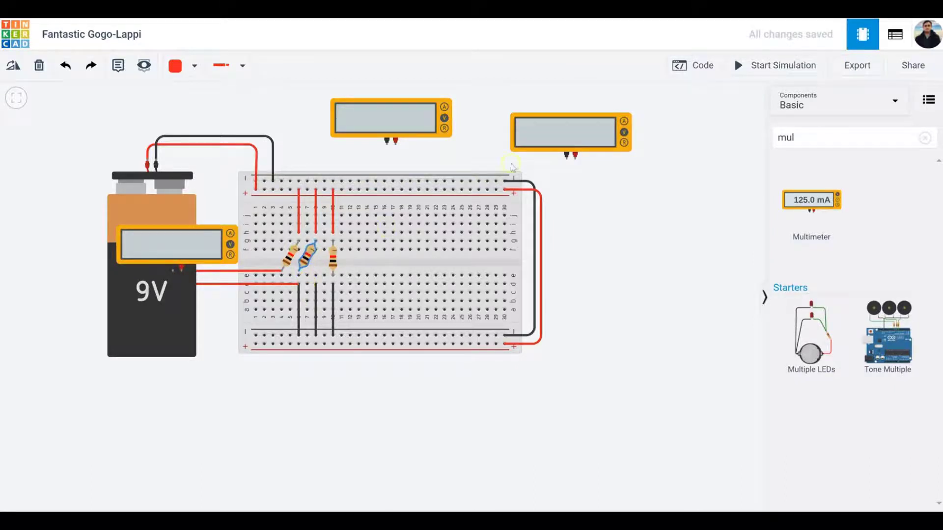
Move a multimeter below the battery and wire it in series into the middle resistor's branch.
left_click_drag(557, 145, 143, 343)
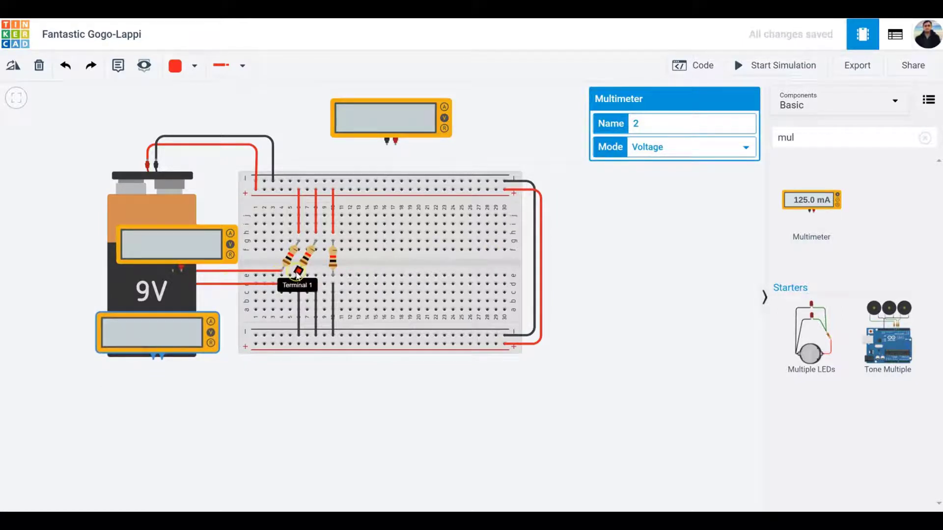
left_click(299, 270)
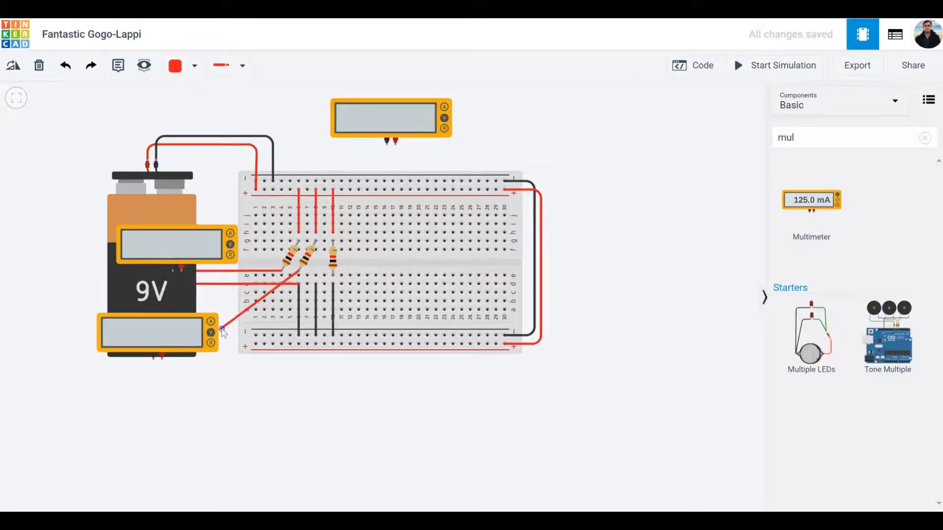
left_click(221, 329)
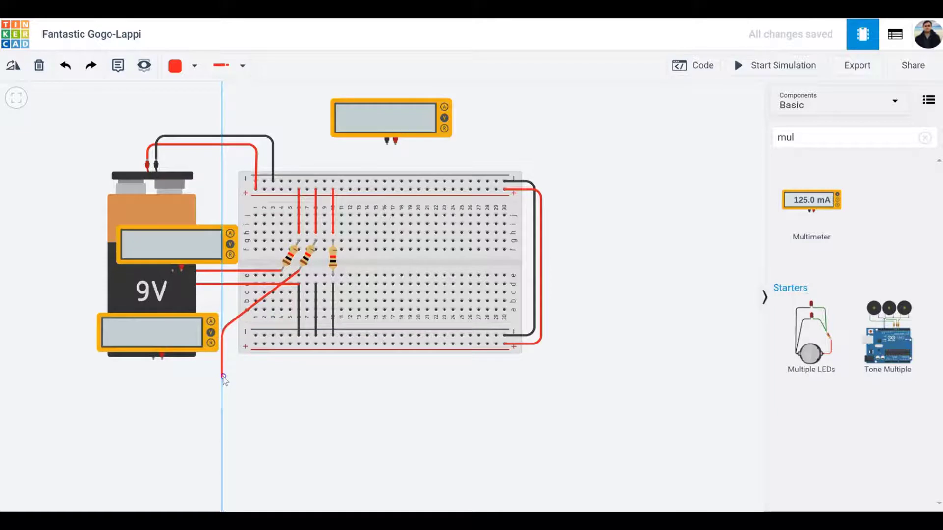
left_click(223, 376)
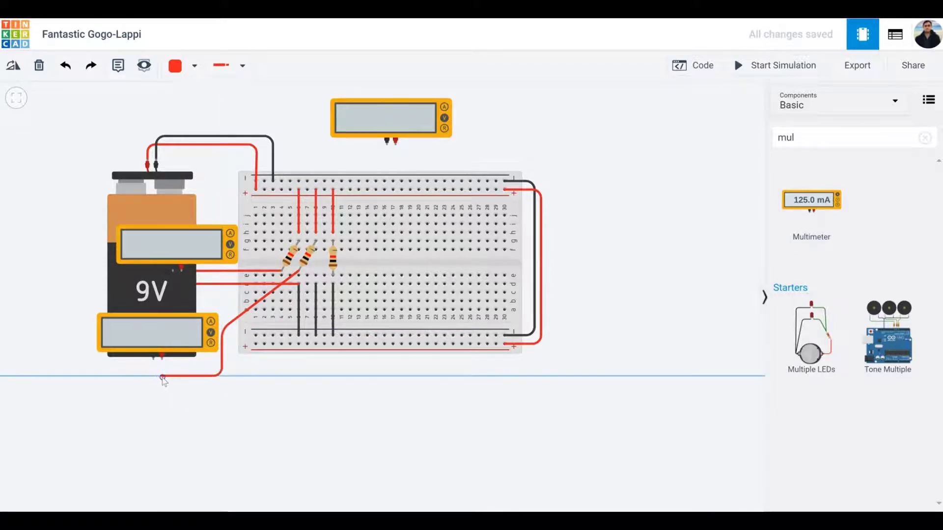
left_click(154, 361)
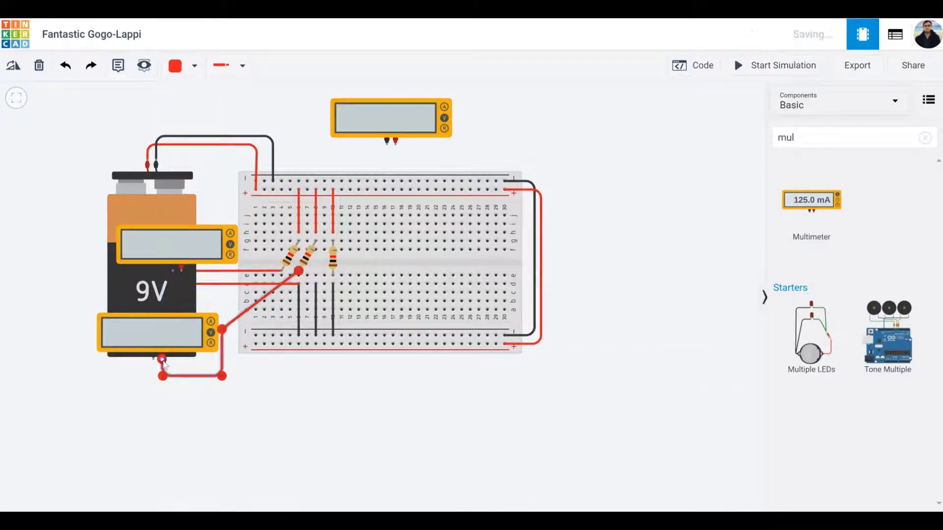
left_click(154, 362)
left_click(153, 384)
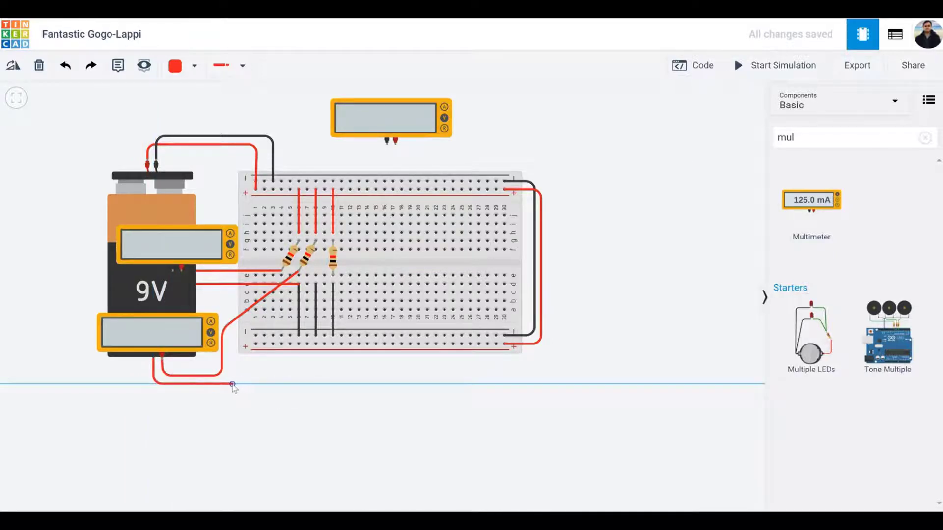
left_click(233, 383)
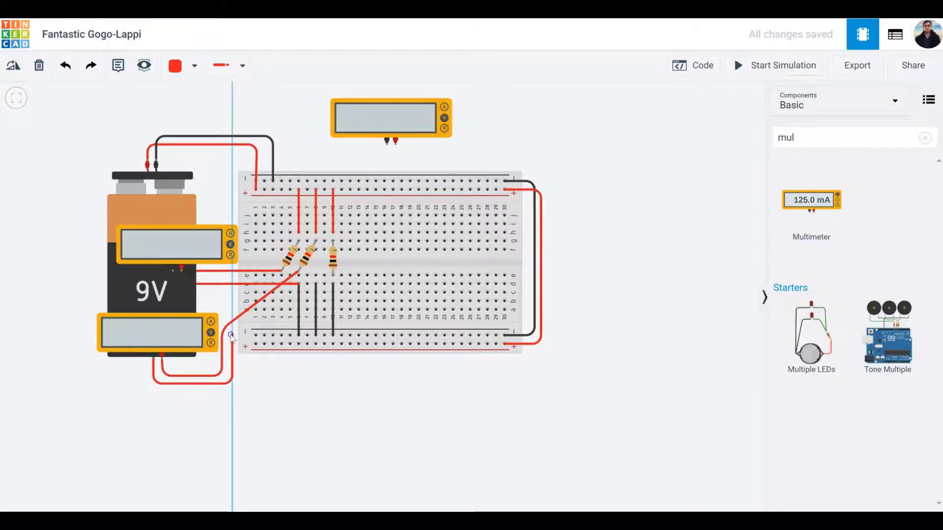
left_click(232, 335)
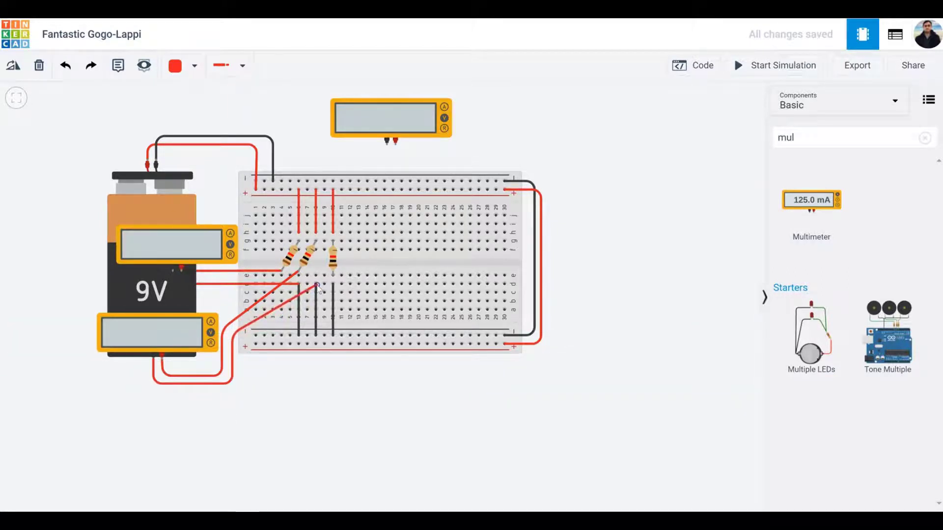
left_click(316, 284)
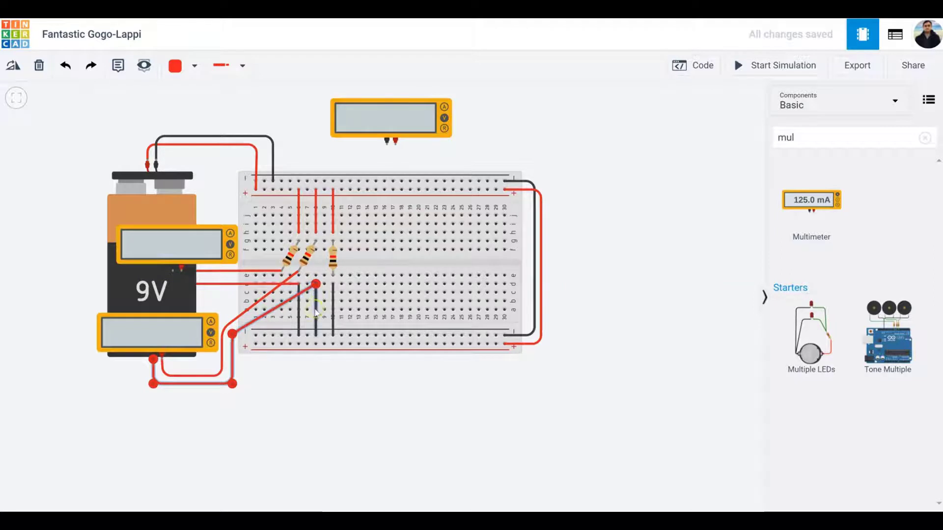
Tilt the third resistor, reconnect its top jumper, and move the last multimeter onto the breadboard.
left_click(334, 258)
key("r")
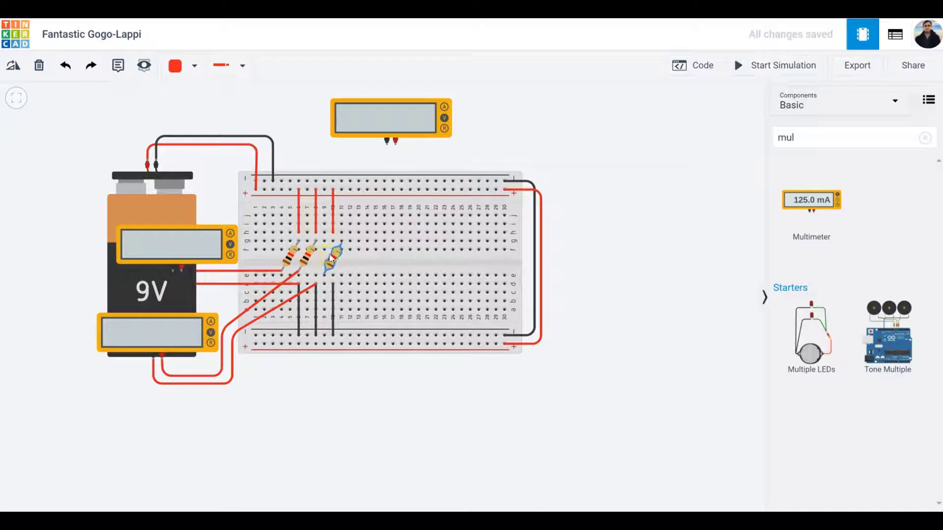
left_click_drag(333, 265, 325, 264)
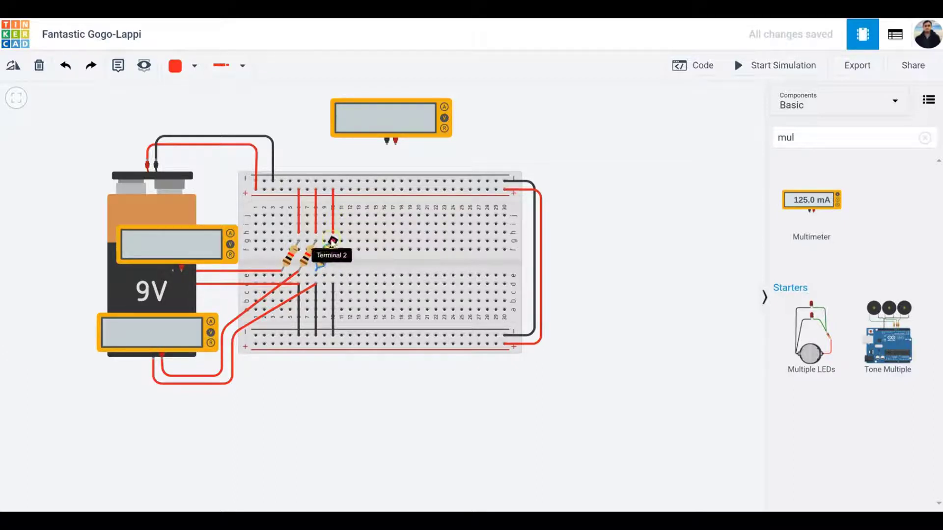
left_click(333, 224)
left_click_drag(336, 227, 333, 249)
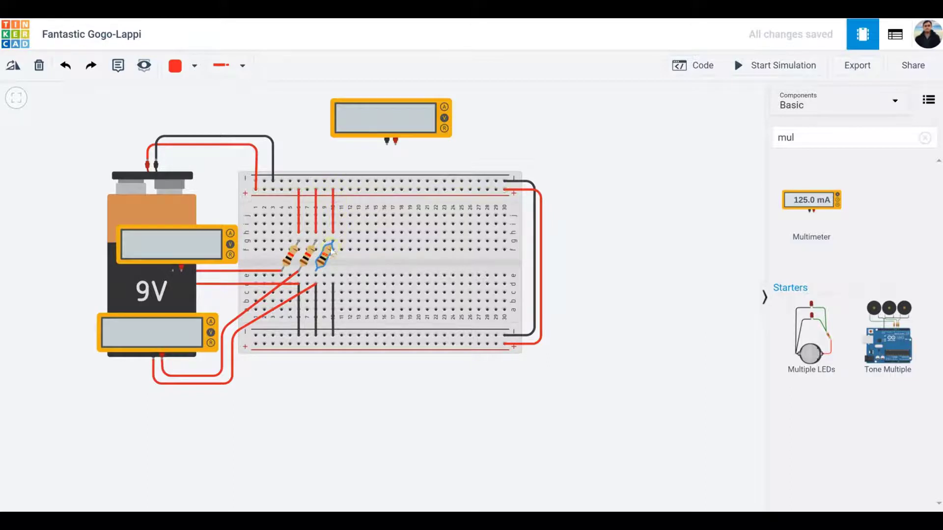
left_click_drag(376, 156, 446, 251)
Wire the breadboard multimeter's probe to the third resistor and the third ground column, colouring it black.
left_click(445, 251)
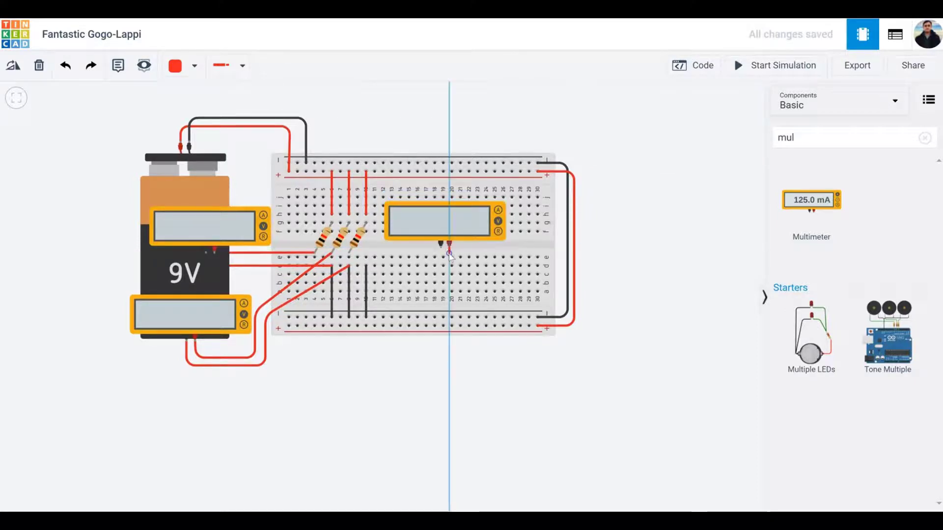
left_click(448, 253)
left_click(349, 254)
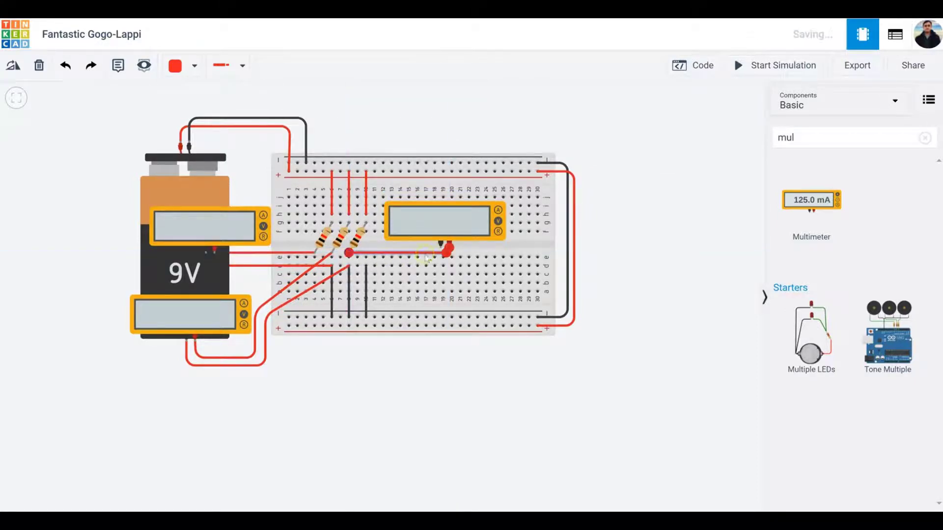
left_click_drag(367, 256, 366, 265)
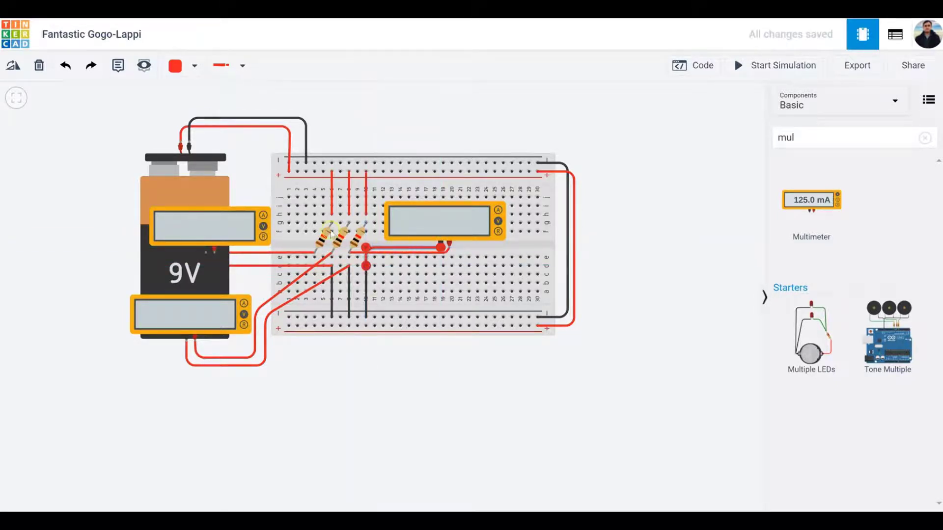
left_click(175, 65)
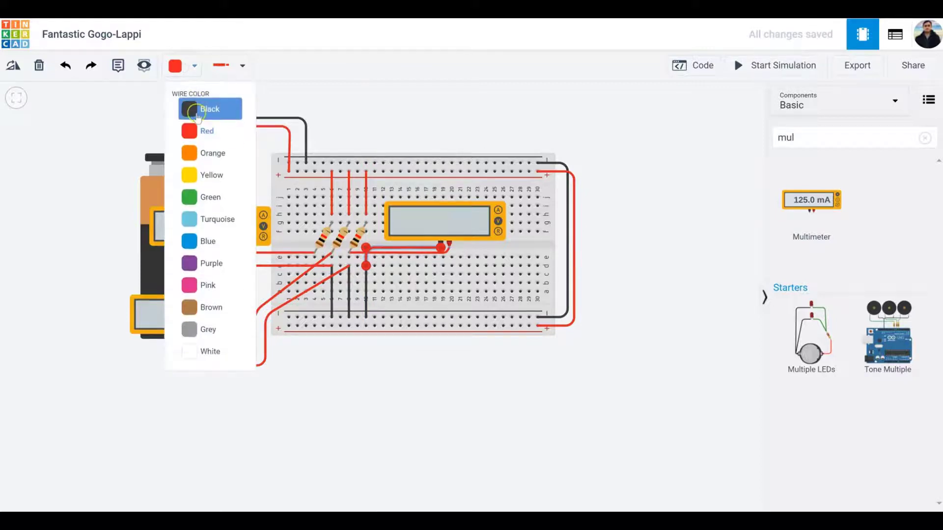
left_click(191, 106)
Make the lower and battery multimeters' return wires black.
left_click(301, 295)
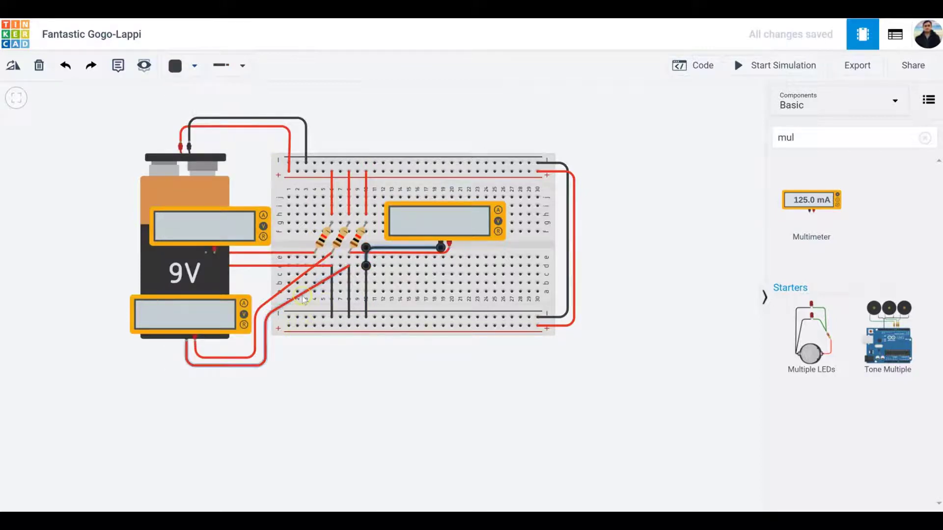
left_click(175, 65)
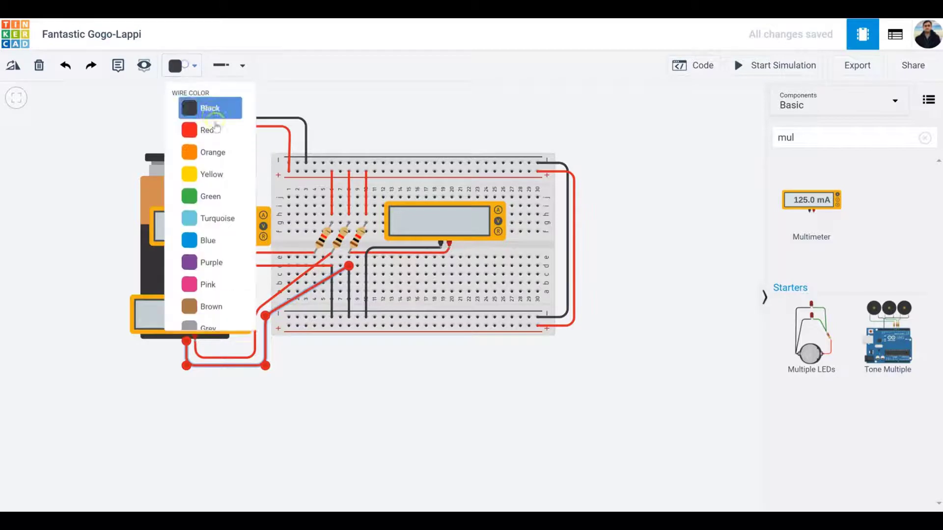
left_click(191, 103)
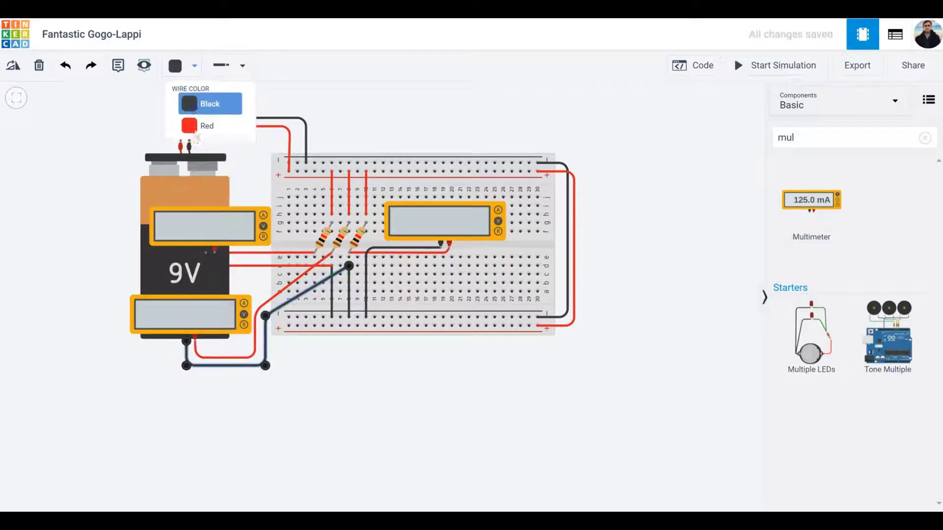
left_click(239, 266)
left_click(176, 65)
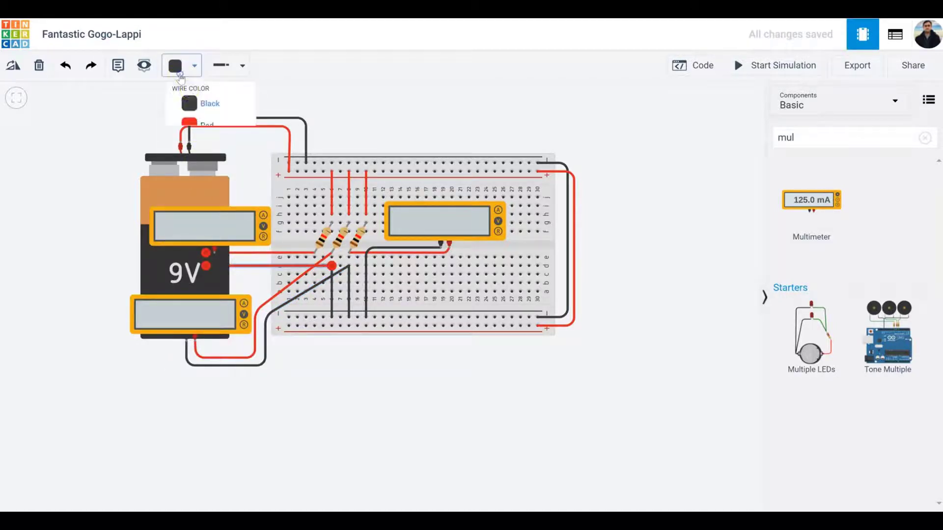
left_click(190, 103)
left_click(391, 129)
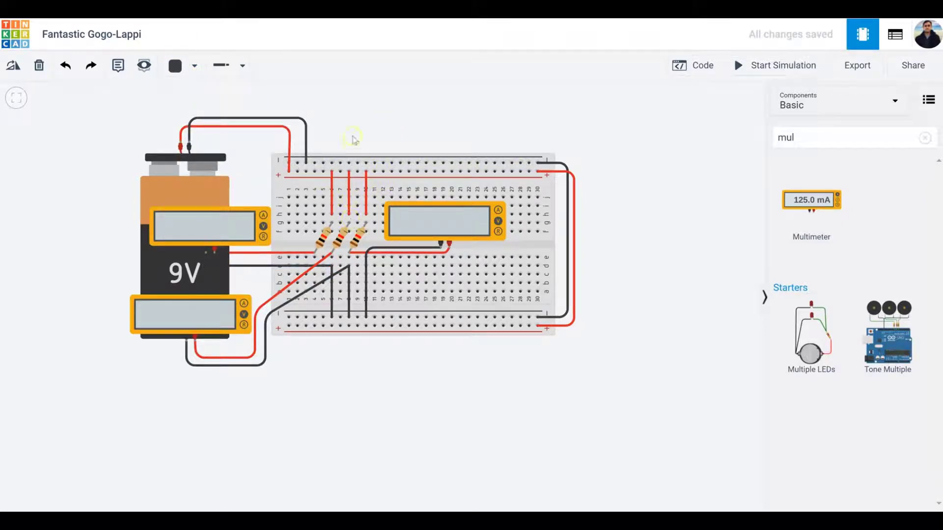
left_click_drag(360, 129, 315, 130)
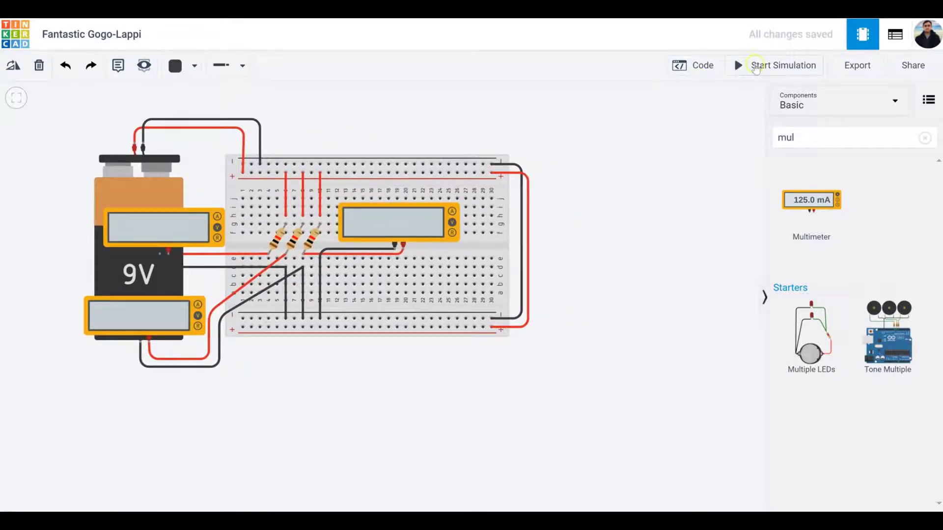
Start the simulation and switch the battery-top multimeter to current, reading 8.99 mA.
left_click(755, 67)
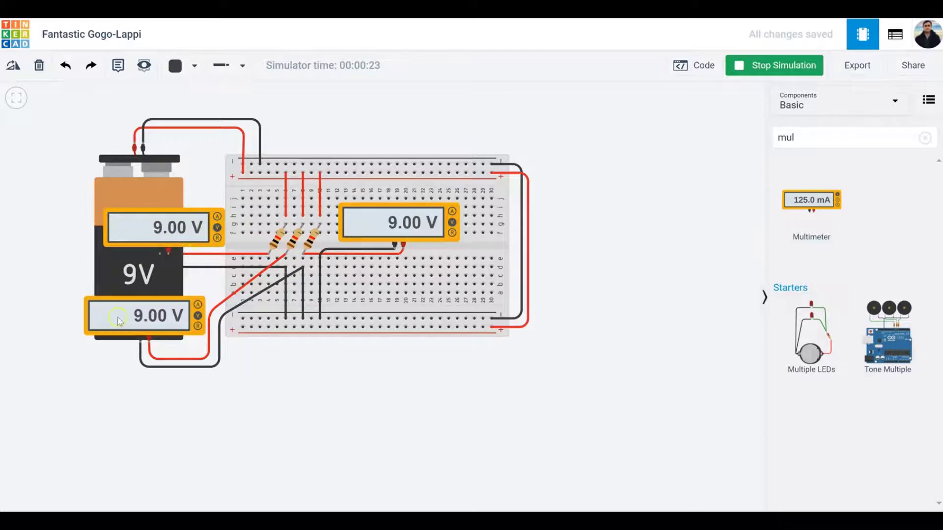
left_click(217, 217)
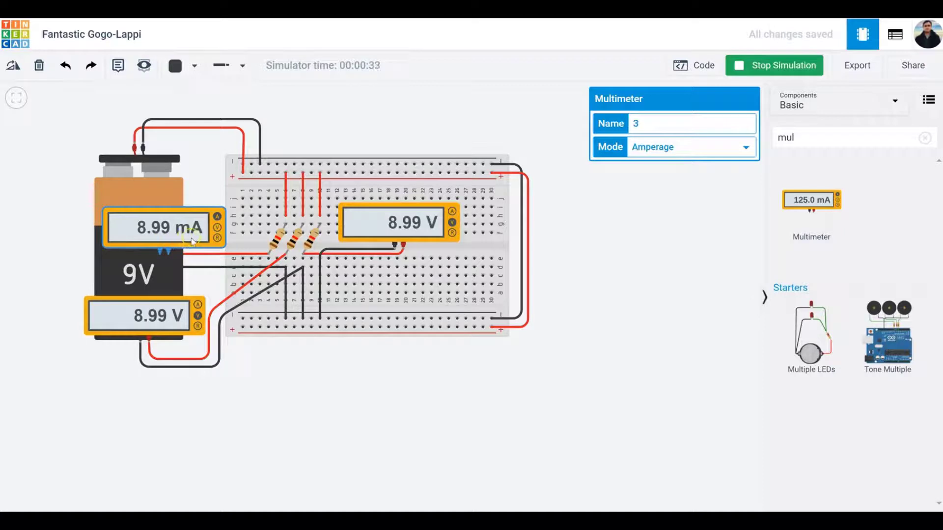
Switch the lower and breadboard multimeters to current, then check each resistor's 1 kΩ value.
left_click(199, 306)
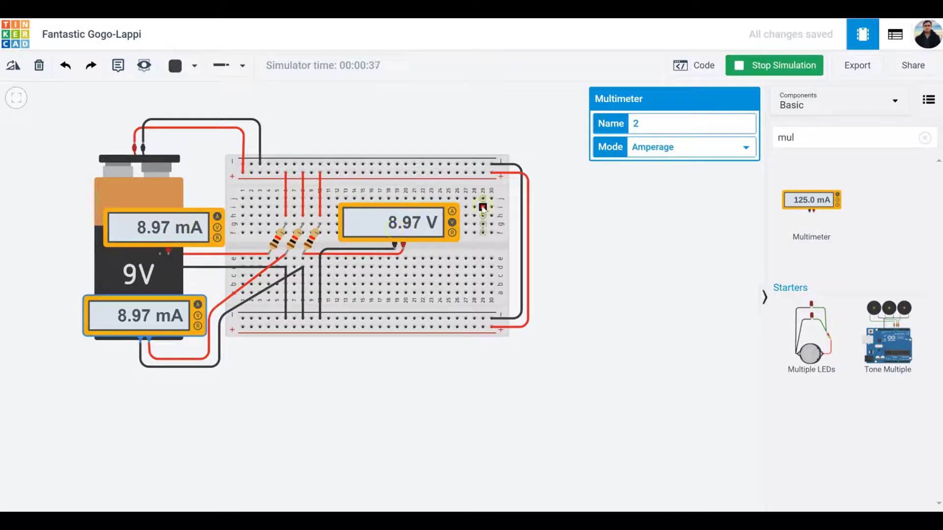
left_click(453, 212)
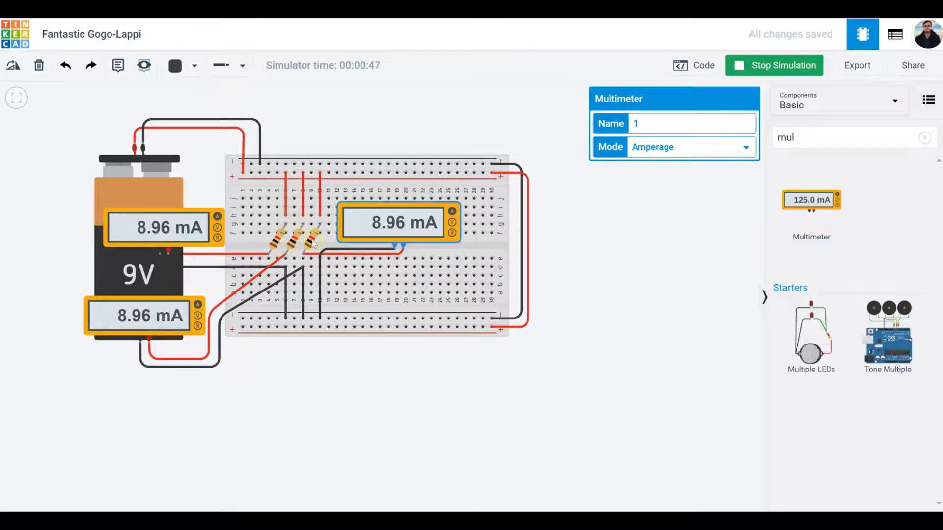
left_click(279, 241)
left_click(296, 242)
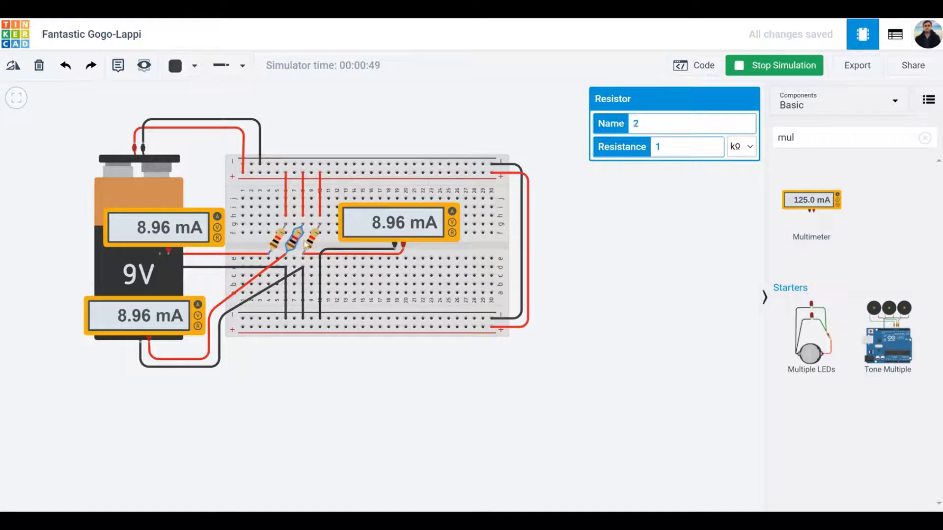
left_click(316, 238)
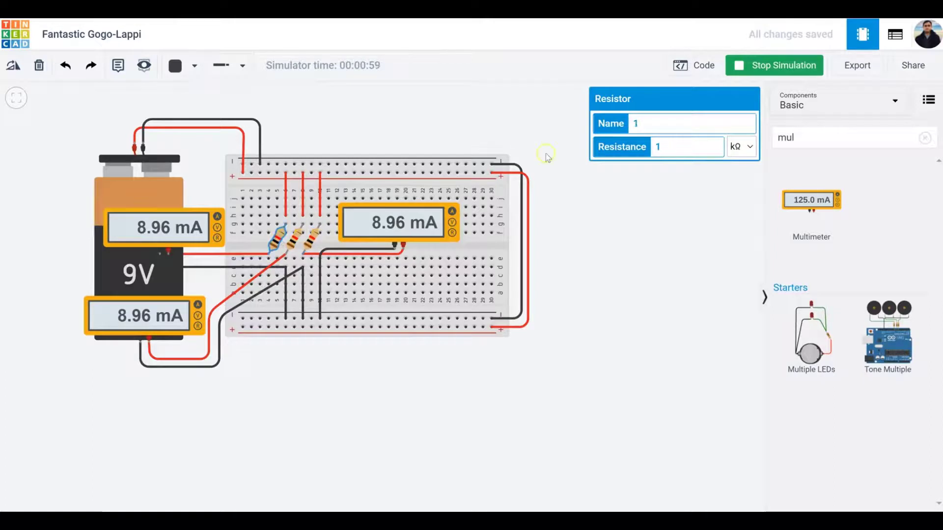
Set the left resistor to 10 kΩ and the middle resistor to 2 kΩ.
left_click(678, 148)
type("0")
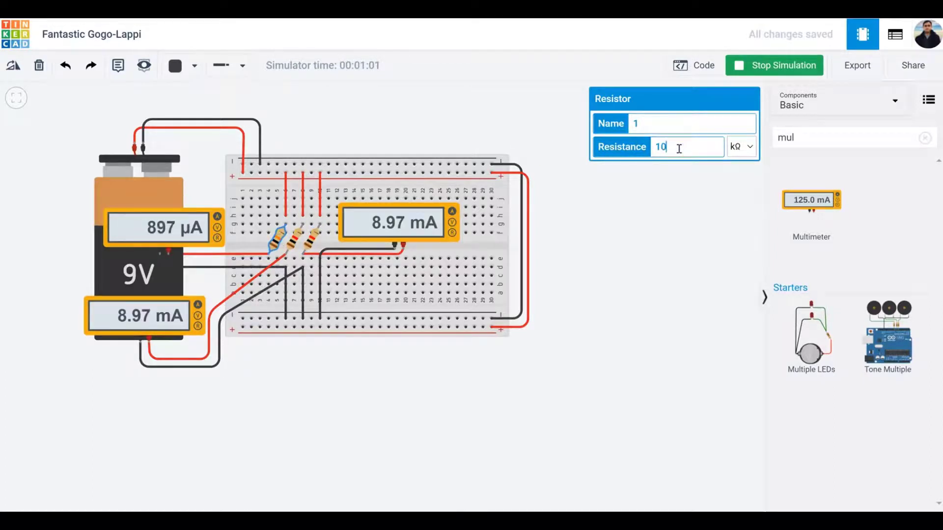
left_click(294, 239)
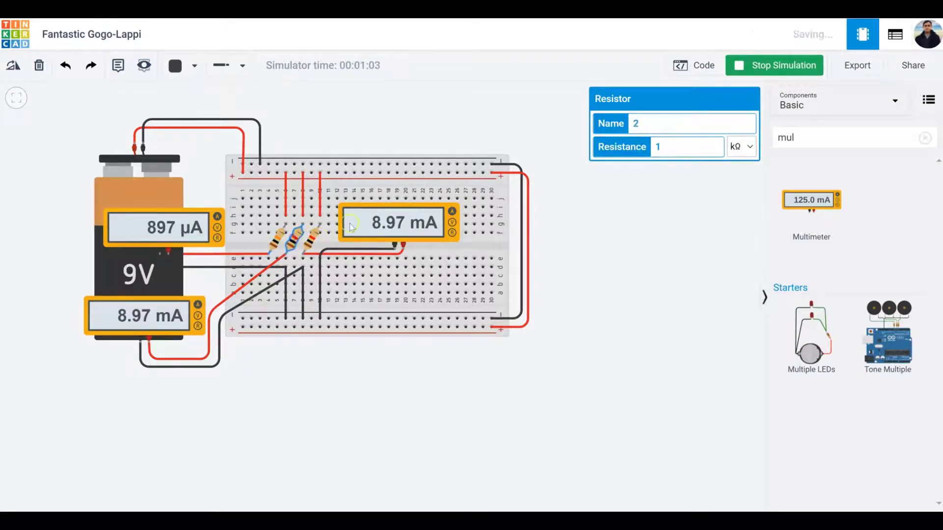
left_click(679, 146)
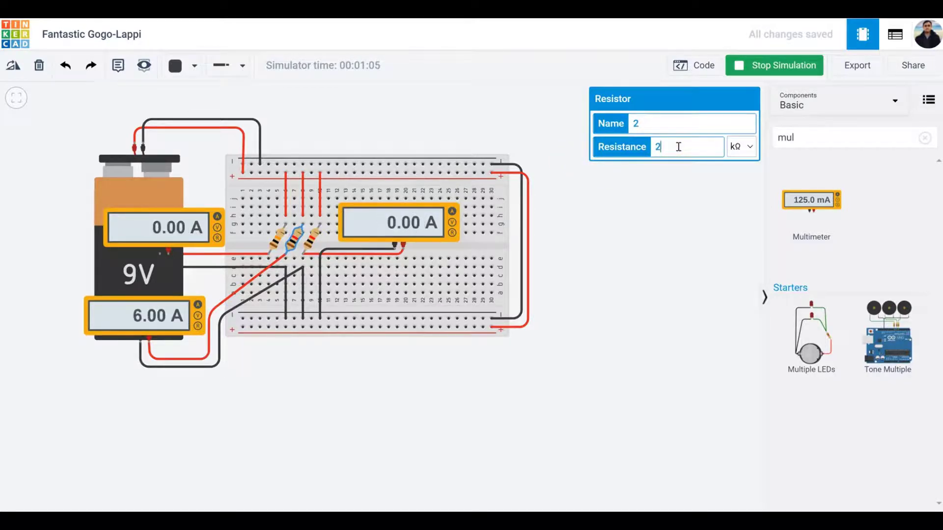
type("2")
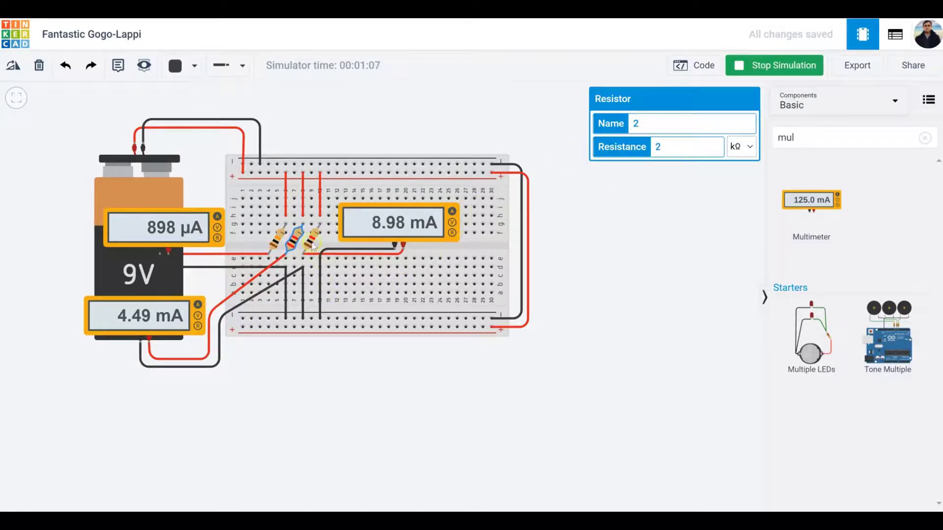
Confirm the right resistor stays 1 kΩ; meters read 898 µA, 8.98 mA and 4.49 mA.
left_click(312, 245)
left_click(658, 140)
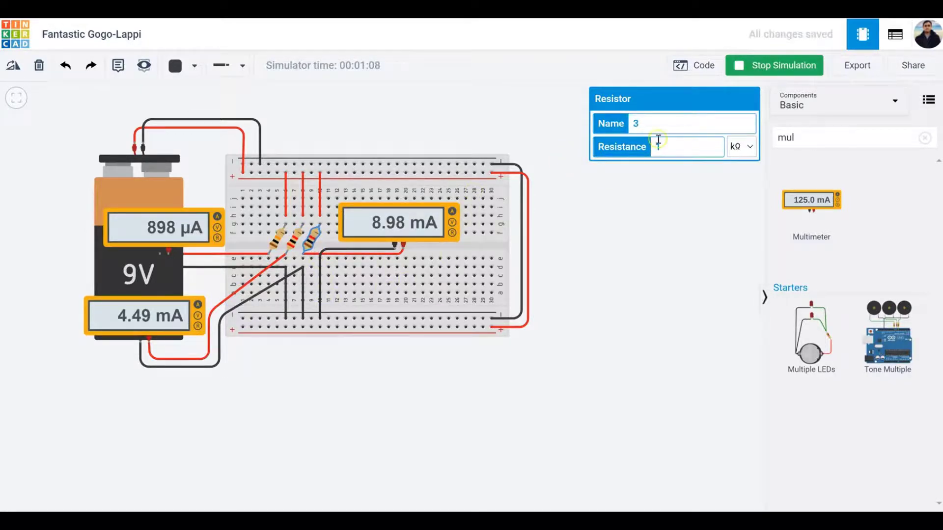
left_click(651, 217)
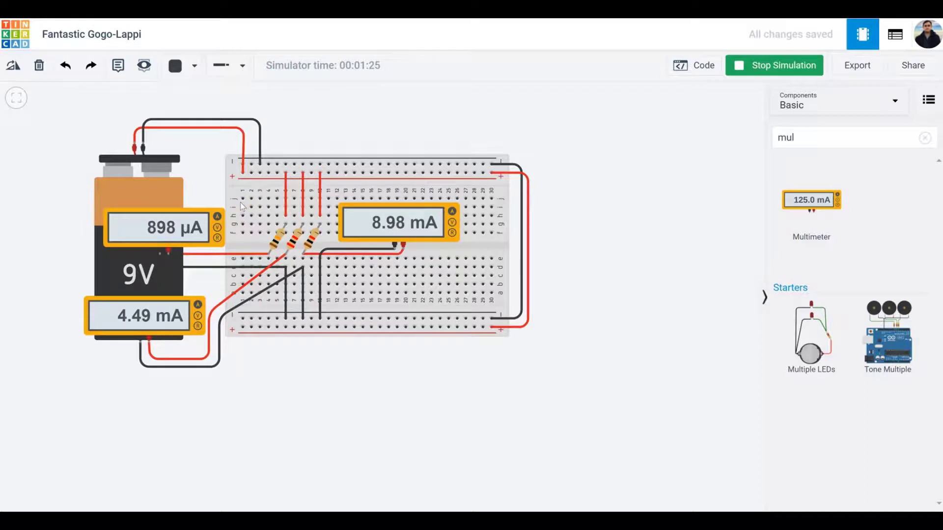
left_click(315, 239)
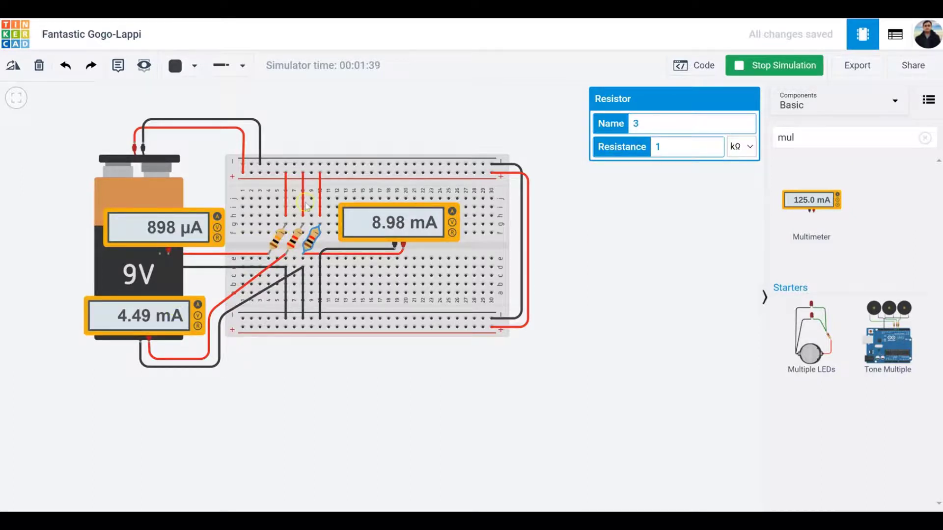
left_click(612, 270)
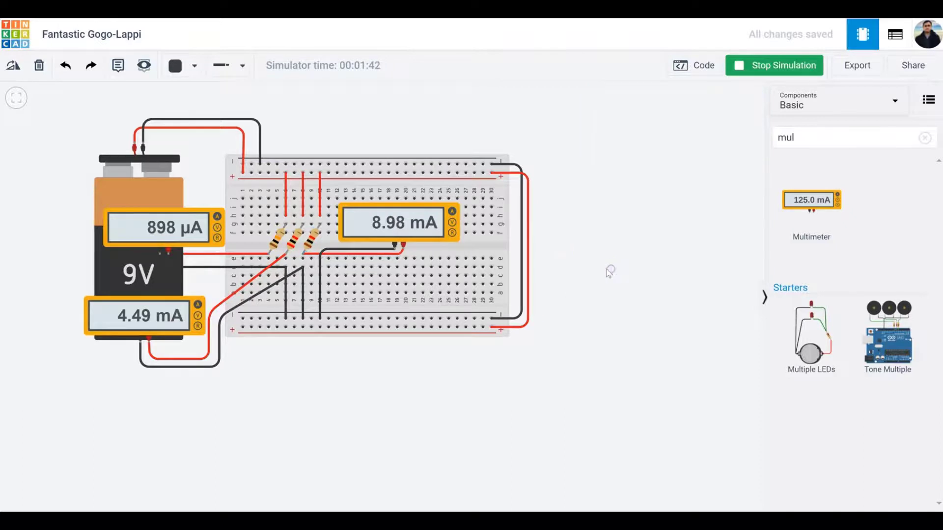
Stop the simulation so the multimeter displays go blank.
left_click(764, 72)
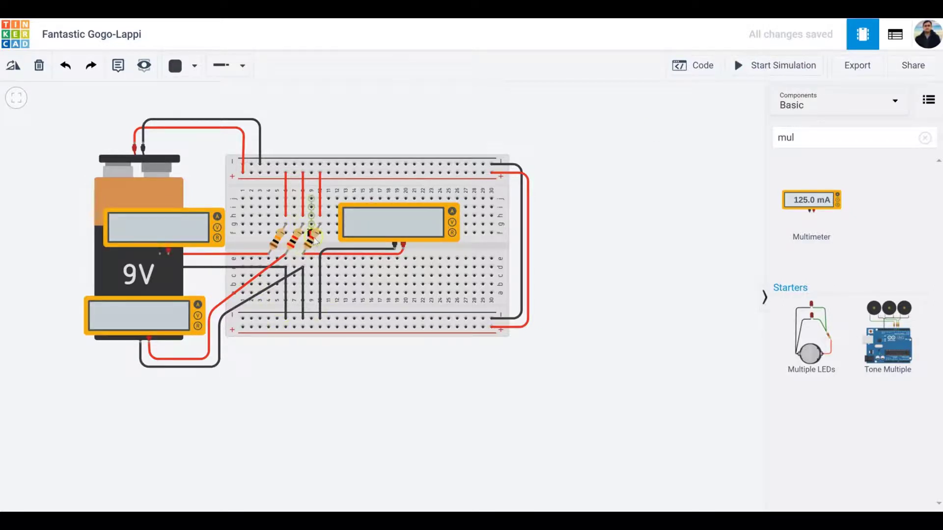
left_click(354, 230)
Clear the component search and drag three resistors beside the breadboard.
left_click(924, 138)
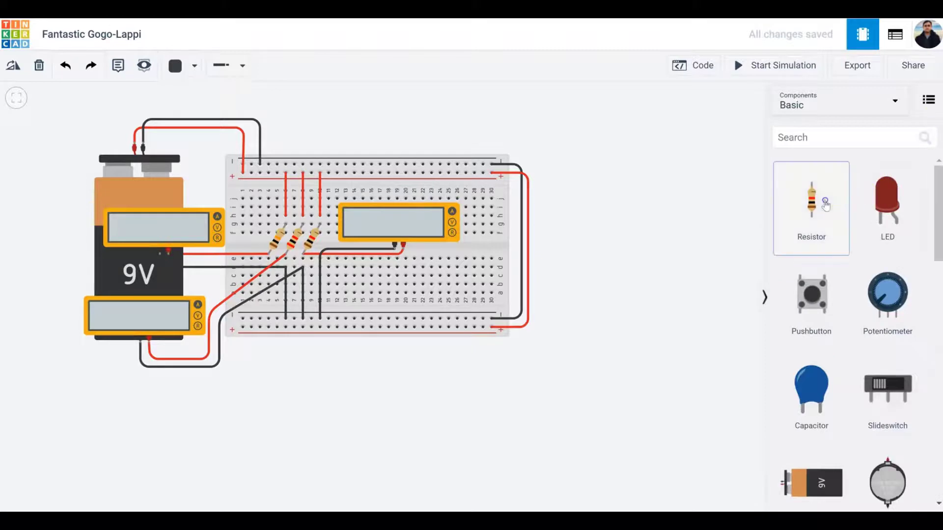
left_click_drag(825, 205, 570, 253)
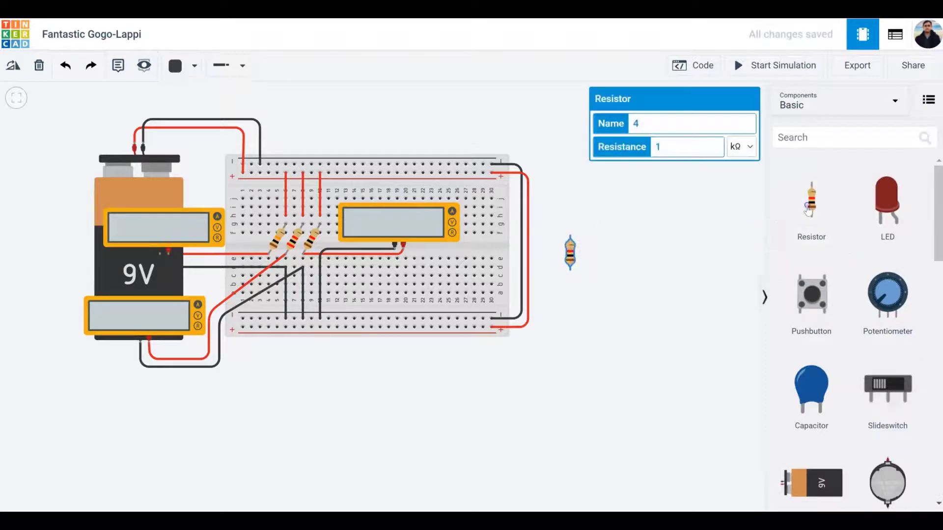
left_click_drag(807, 209, 612, 264)
left_click_drag(810, 202, 670, 231)
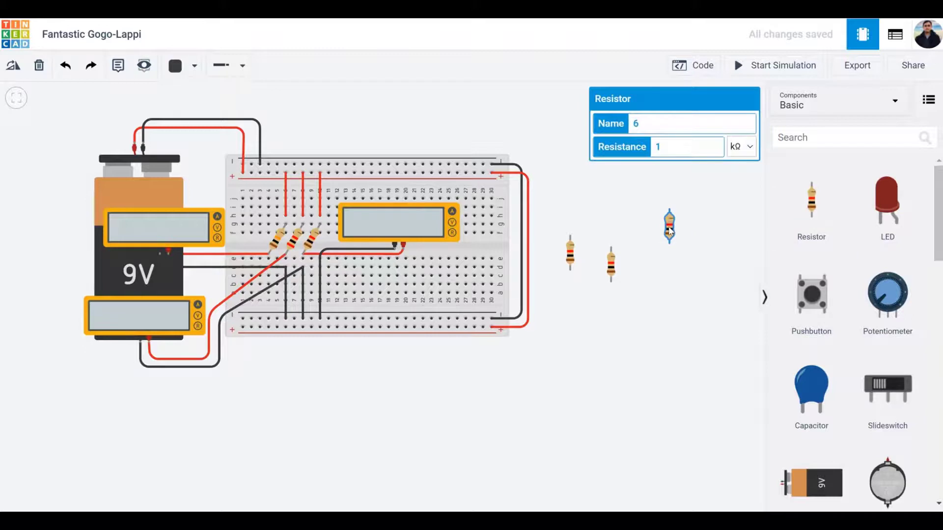
Rotate each new resistor horizontal and stack them on the breadboard's lower half.
key("r")
key("r")
key("r")
left_click_drag(671, 231, 460, 269)
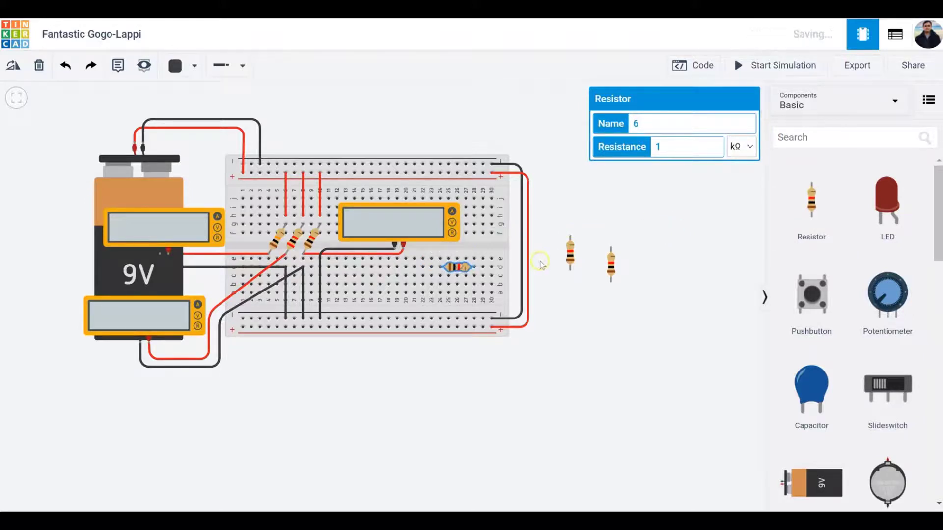
left_click(570, 254)
key("r")
key("r")
key("r")
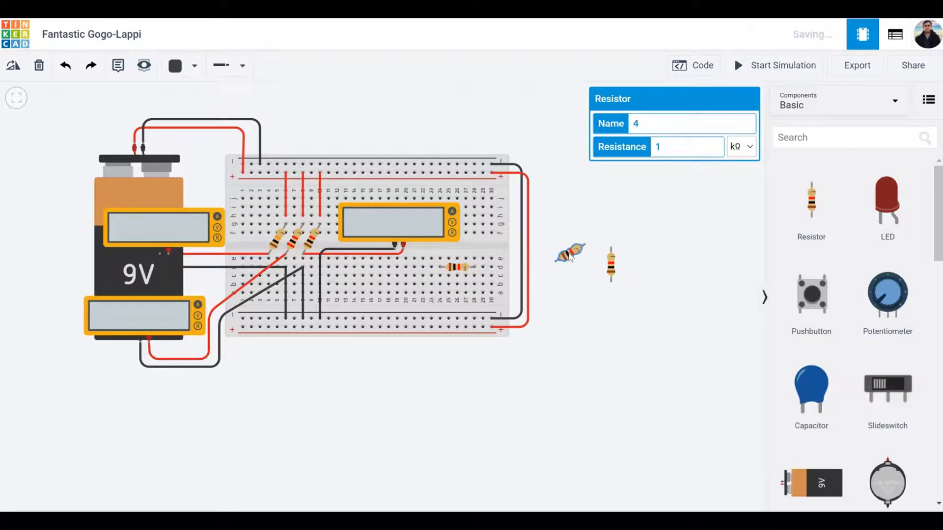
left_click_drag(569, 257, 459, 290)
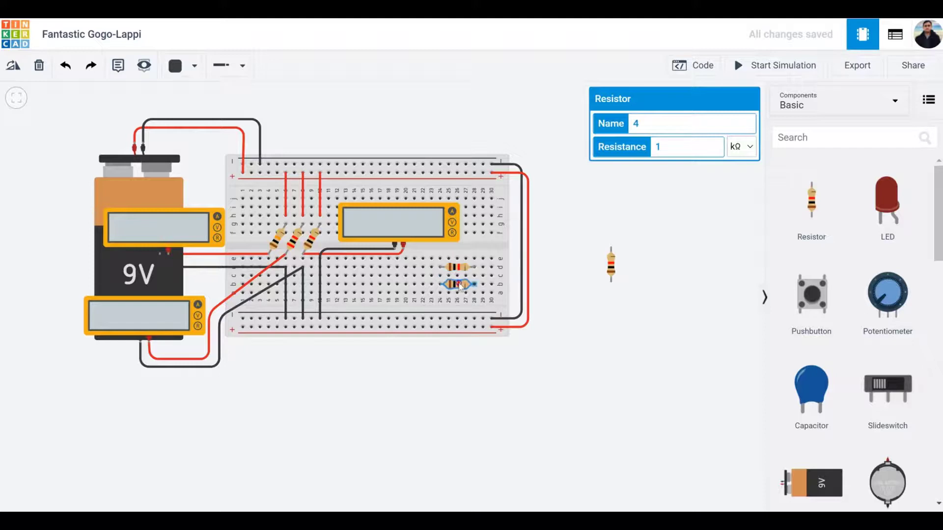
left_click(611, 270)
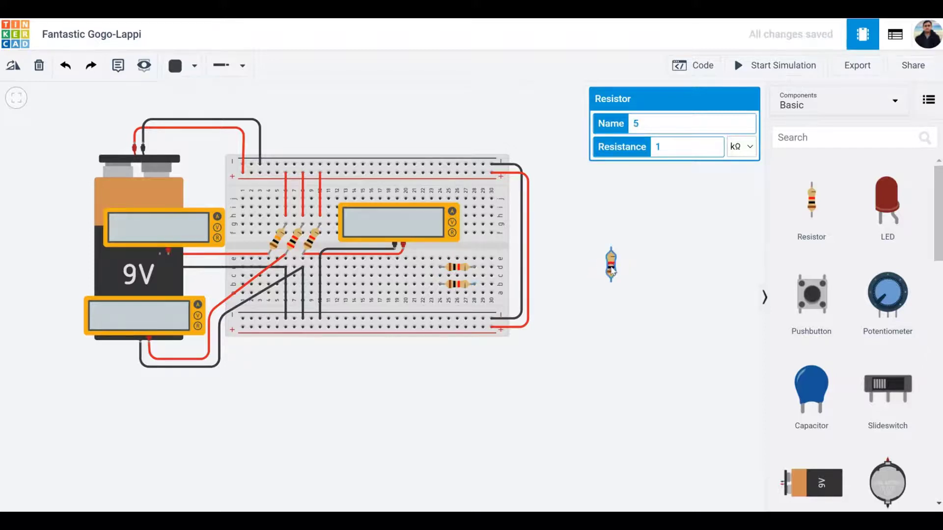
key("r")
key("r")
key("r")
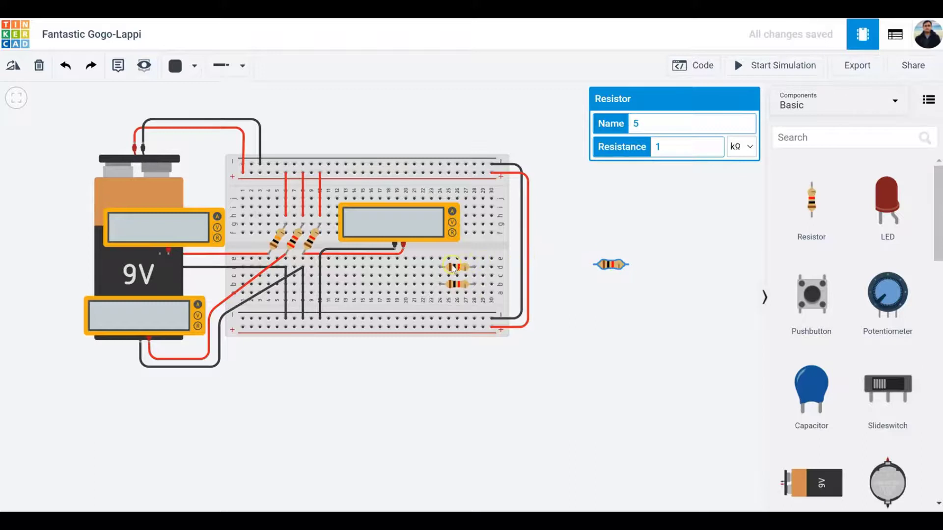
left_click_drag(452, 267, 456, 276)
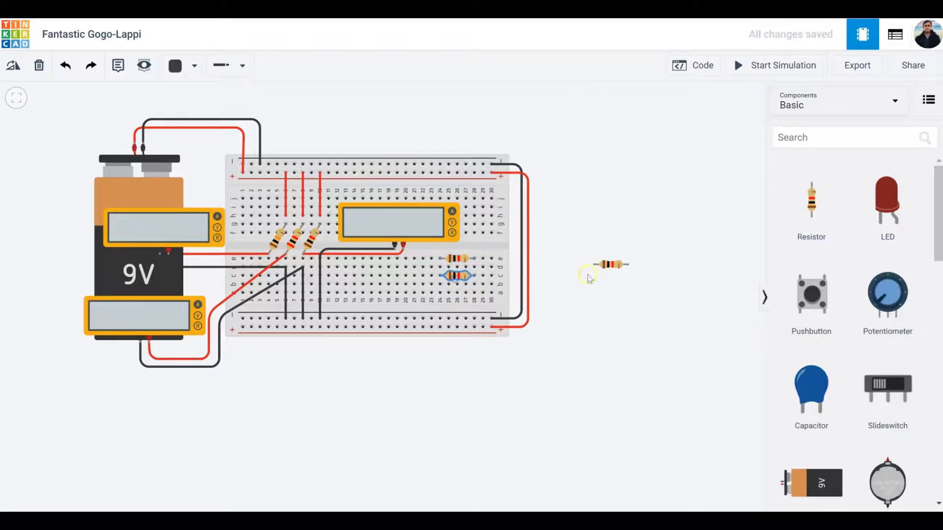
left_click_drag(611, 265, 456, 293)
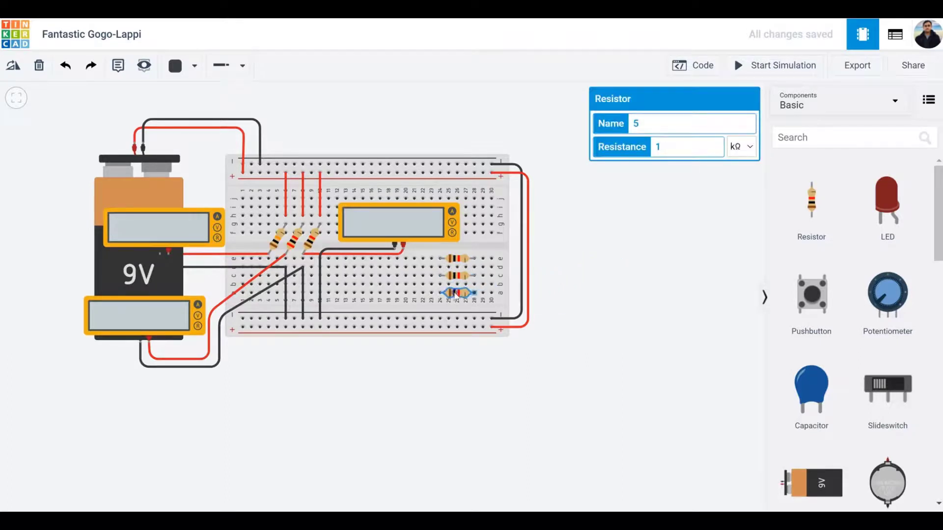
left_click(589, 284)
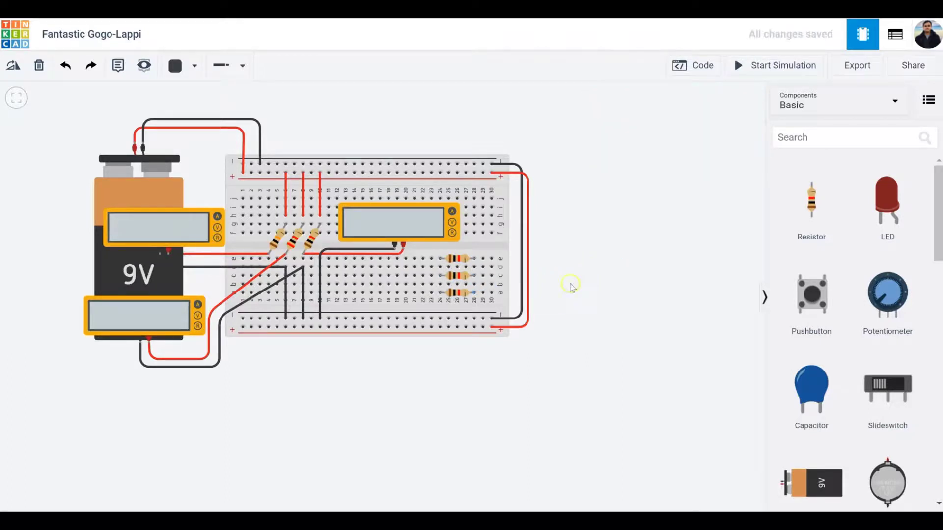
Wire the lowest new resistor to the bottom rails: dark wire on the right, red wire on the left.
left_click(473, 293)
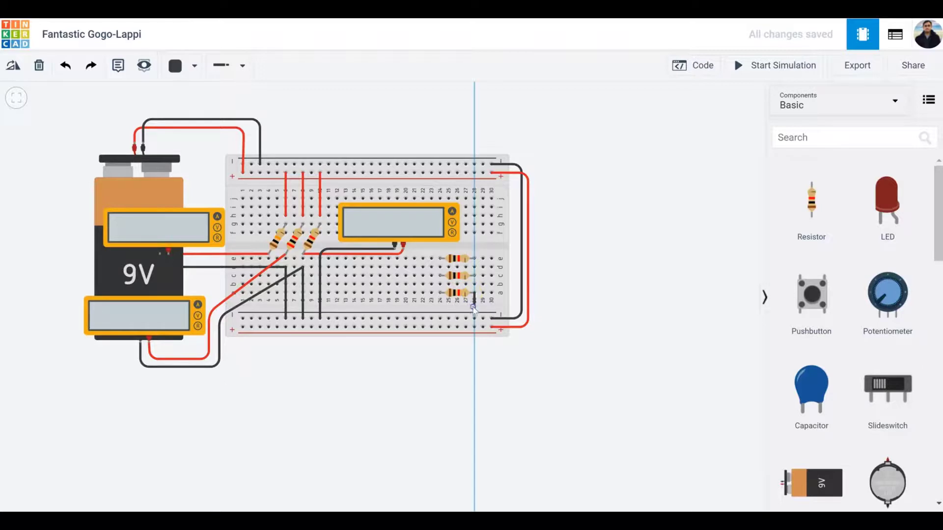
left_click(475, 318)
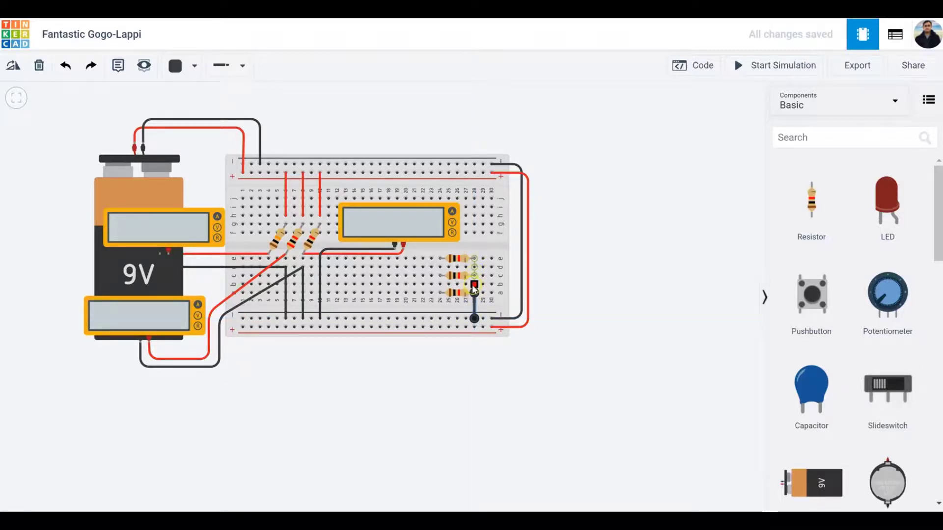
left_click(462, 295)
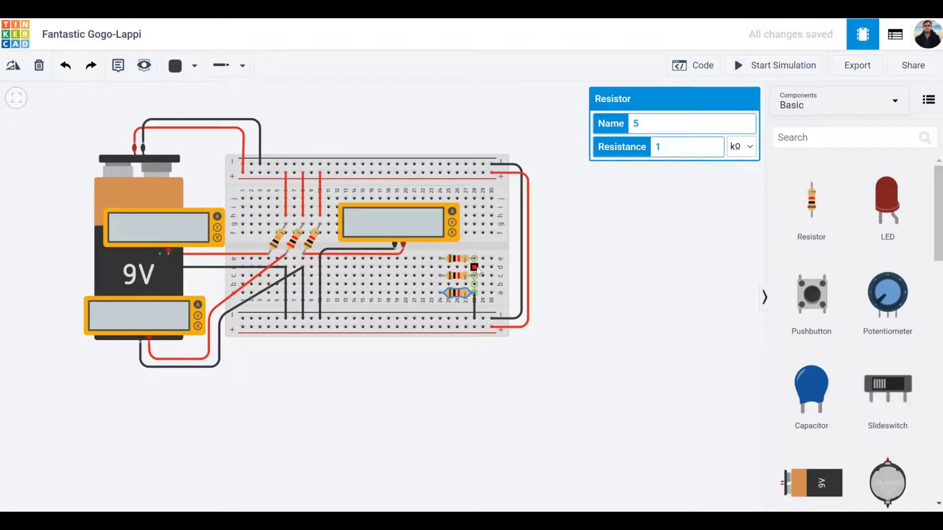
left_click_drag(476, 268, 476, 262)
left_click(441, 299)
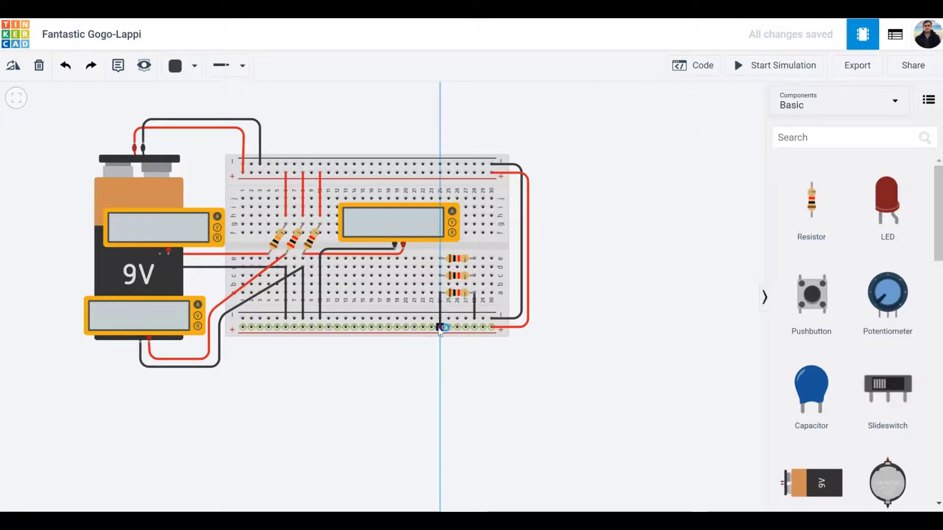
left_click(440, 327)
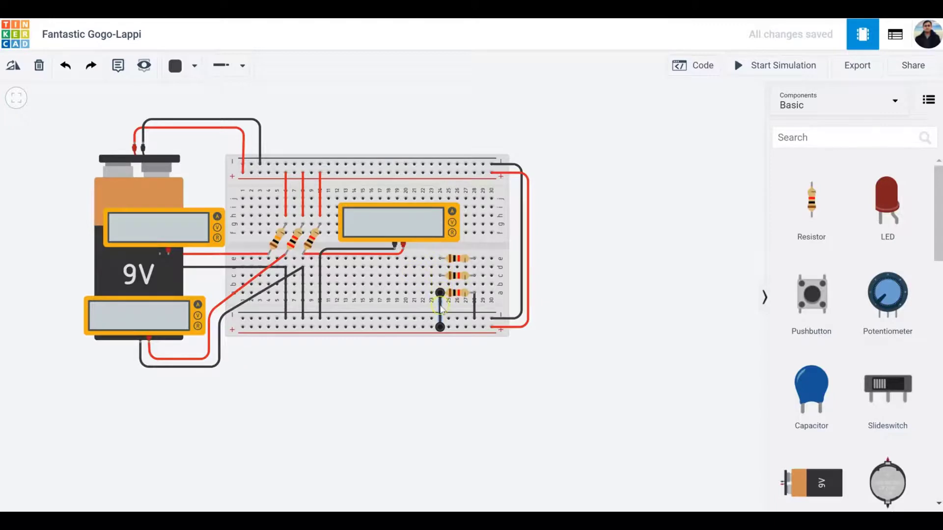
left_click(176, 65)
left_click(196, 130)
left_click(608, 256)
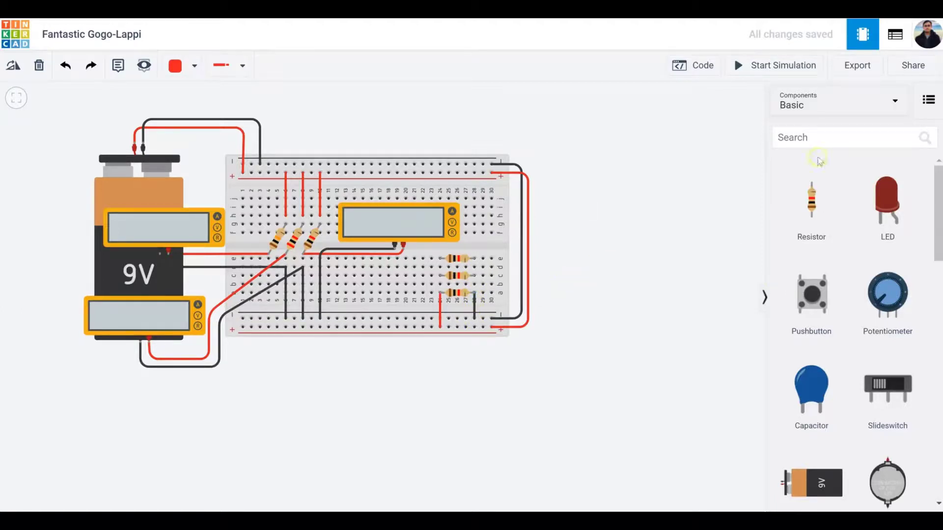
Search 'mul' and place a multimeter to the right of the breadboard.
left_click(904, 136)
type("m")
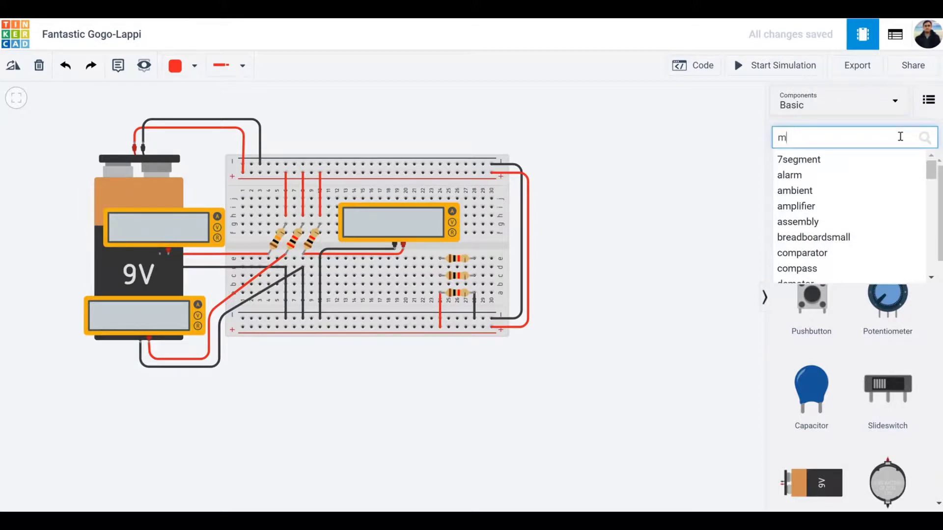
key("BackSpace")
type("mul")
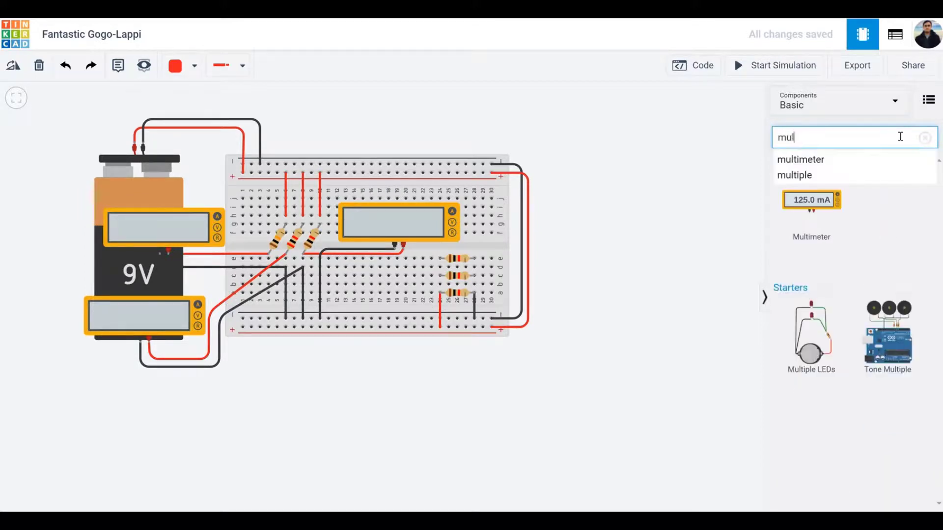
left_click_drag(808, 205, 559, 313)
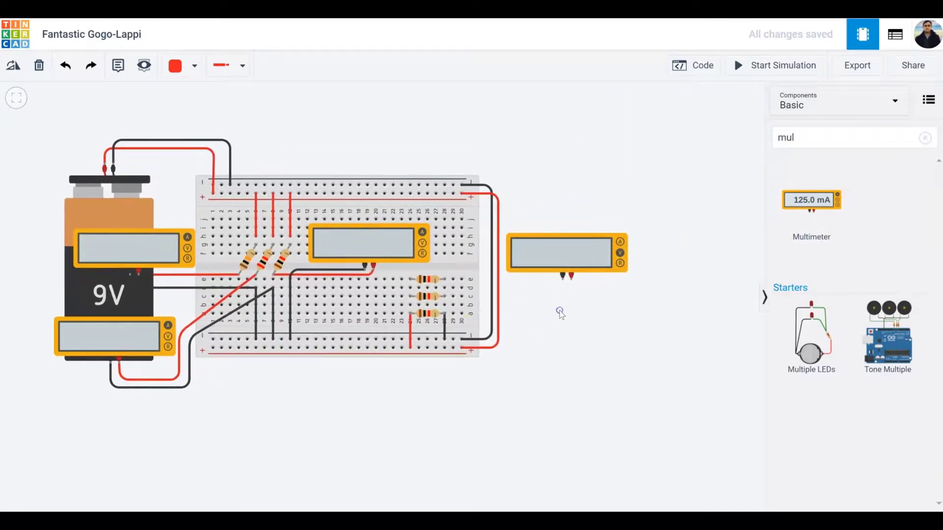
Rotate the top series resistor (6, 1 kΩ) to a diagonal slant.
left_click(429, 284)
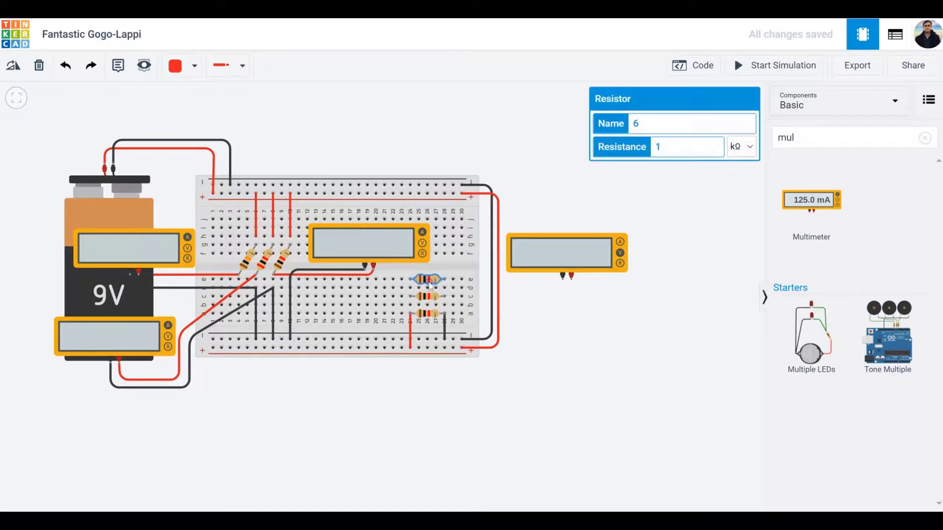
key("r")
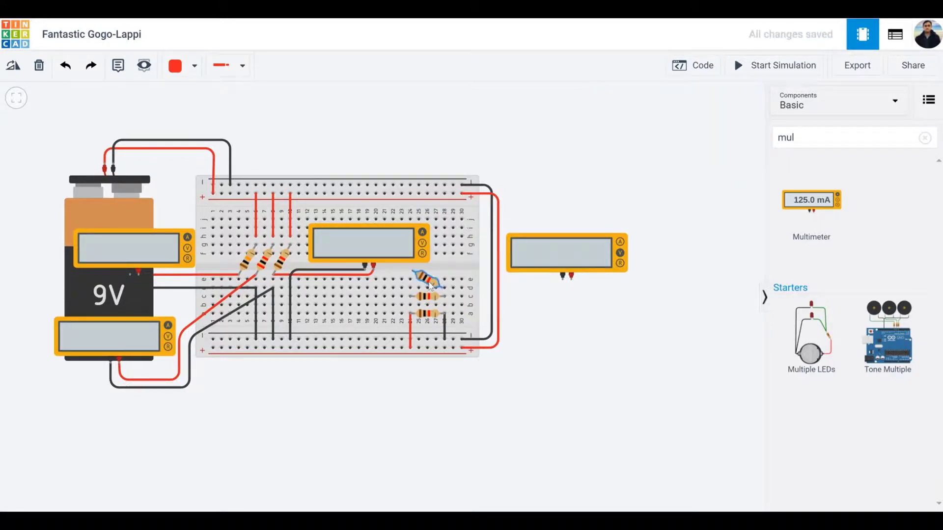
key("r")
key("r")
key("r")
key("r")
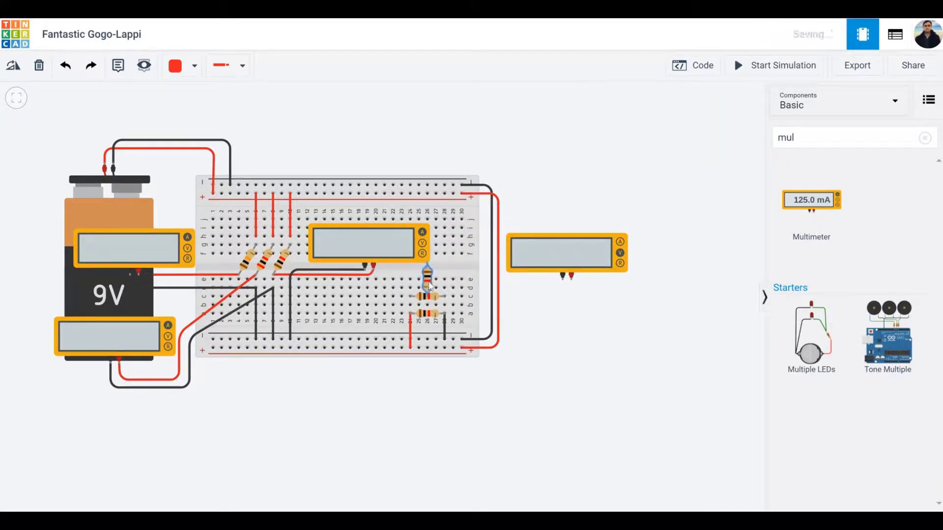
key("r")
key("r")
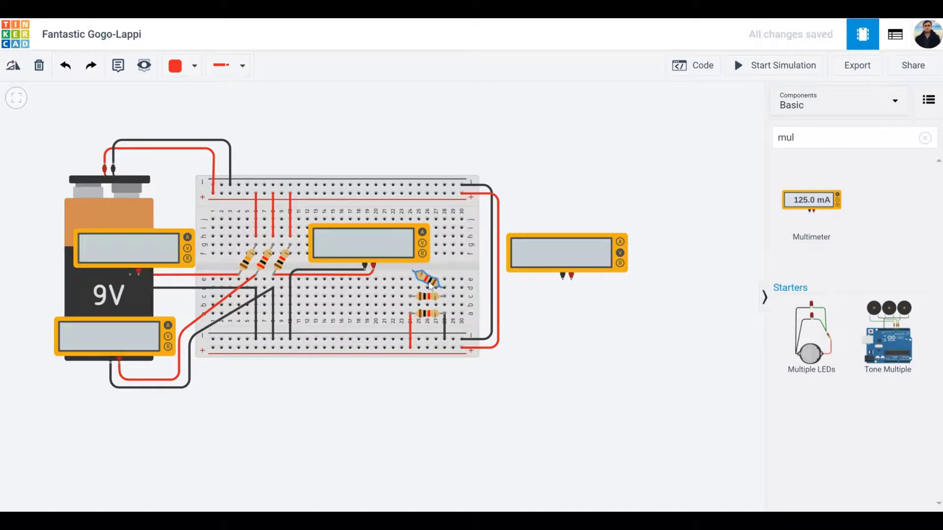
key("r")
key("r")
key("r")
key("r")
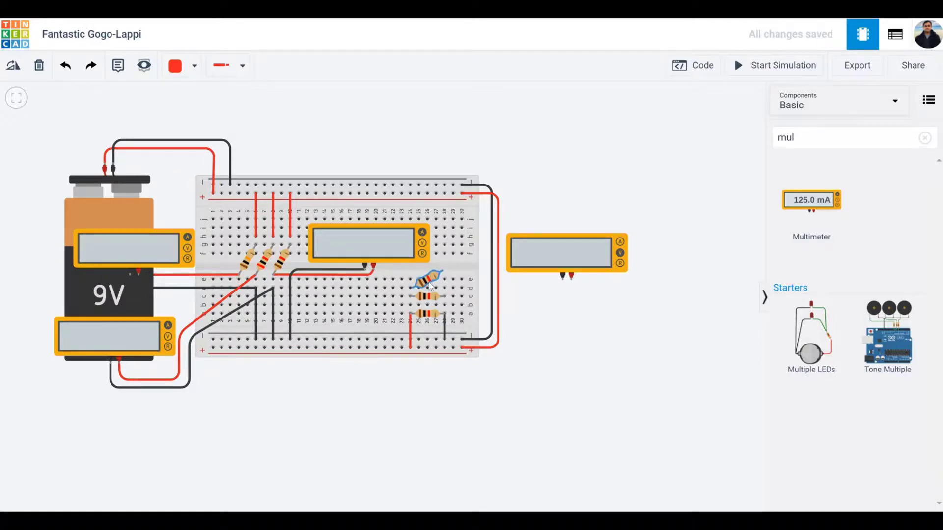
key("r")
key("r")
key("r")
key("r")
key("r")
key("r")
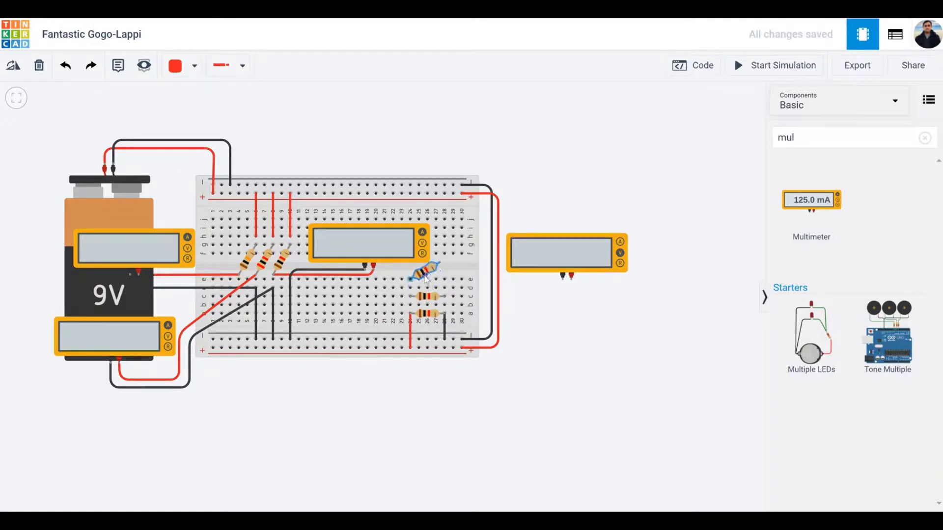
Connect the slanted resistor's end to the new multimeter's positive probe.
left_click_drag(565, 268, 562, 235)
left_click(440, 264)
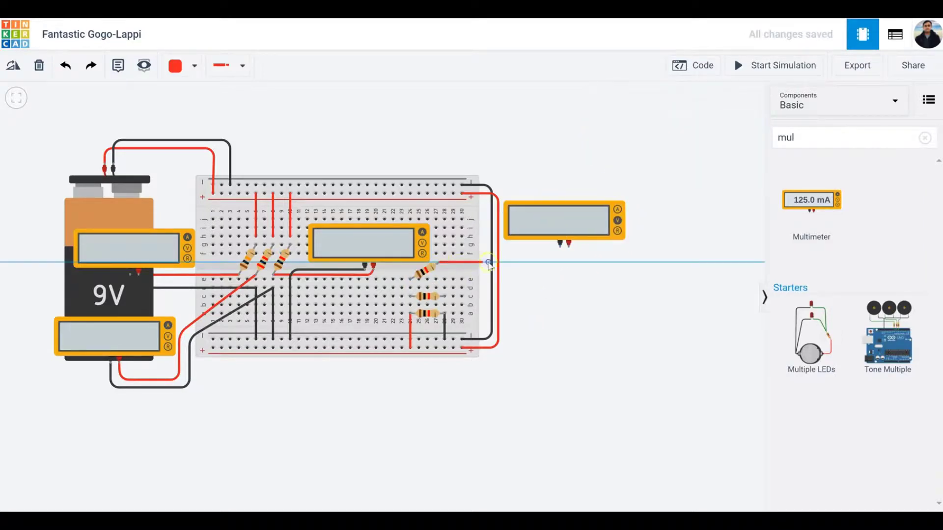
left_click(568, 262)
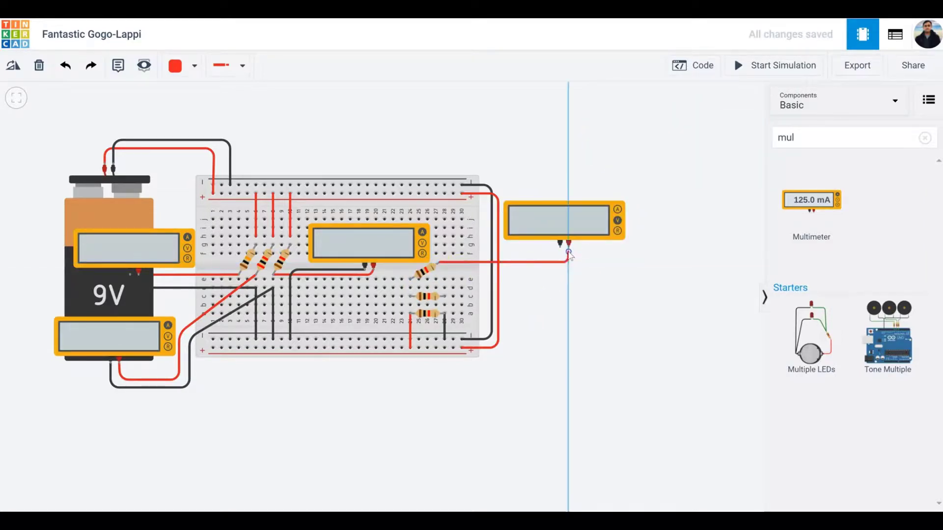
left_click(569, 246)
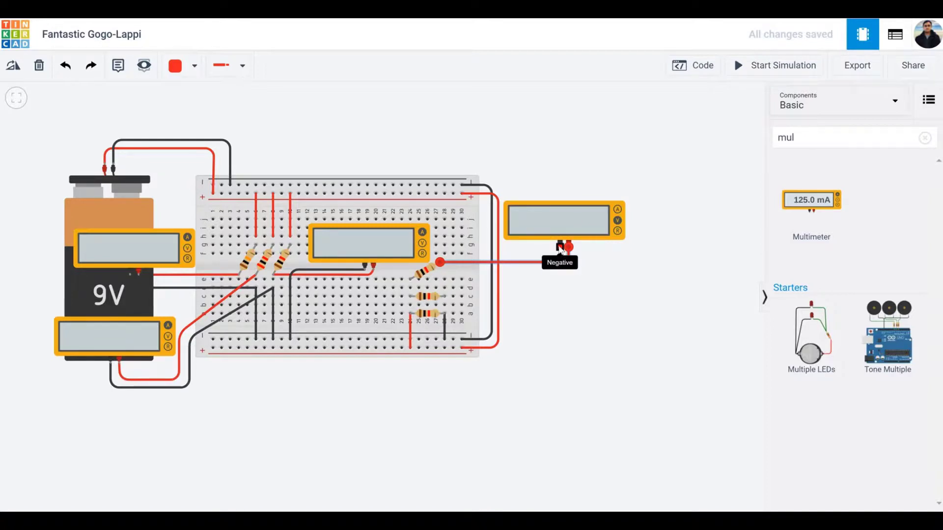
Run a black return wire from the meter to the breadboard and restart the simulation, reading 8.95 V.
left_click(559, 247)
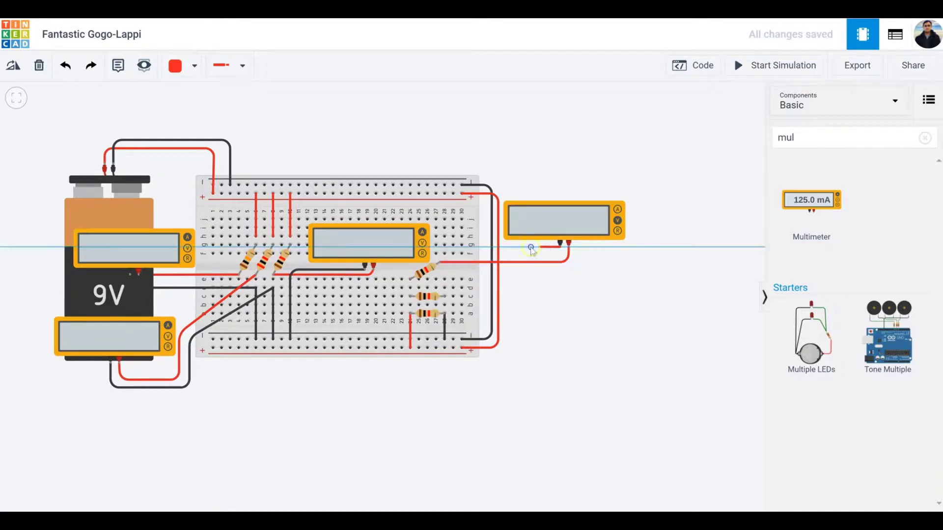
left_click(444, 280)
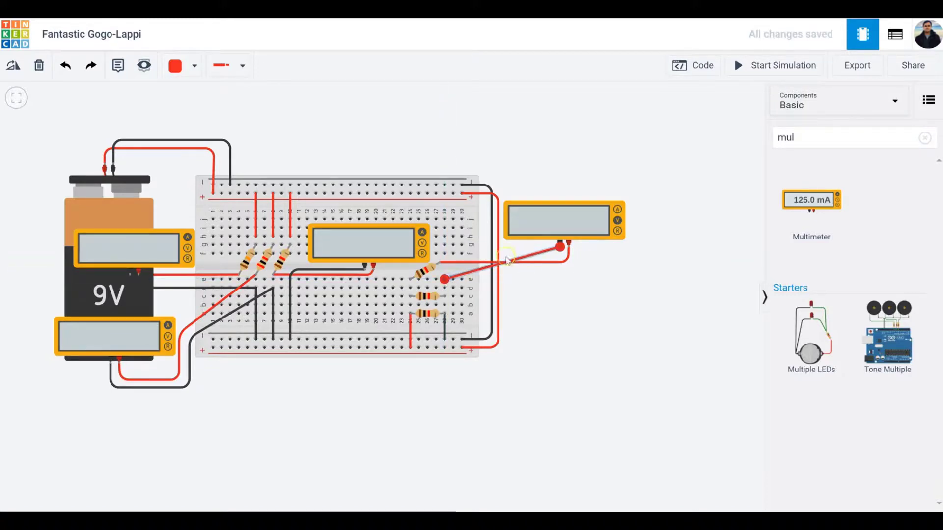
left_click(180, 74)
left_click(187, 105)
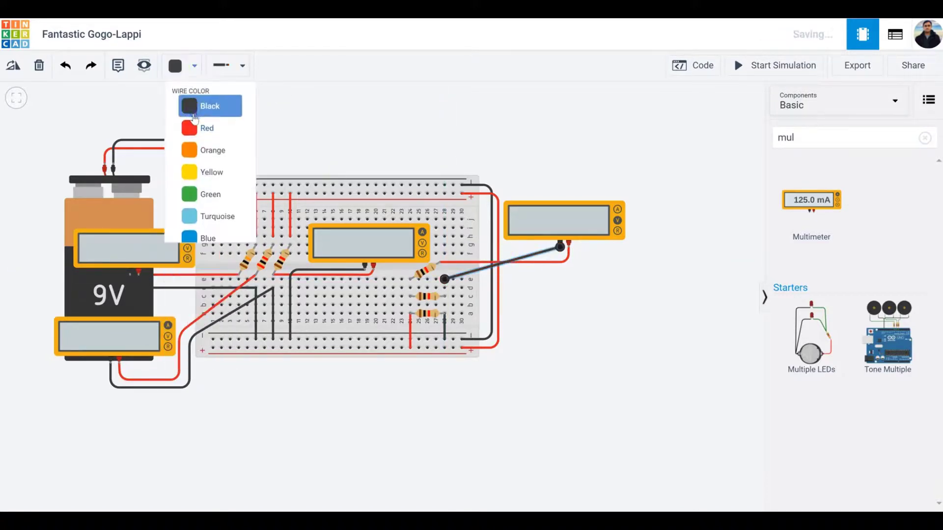
left_click(742, 73)
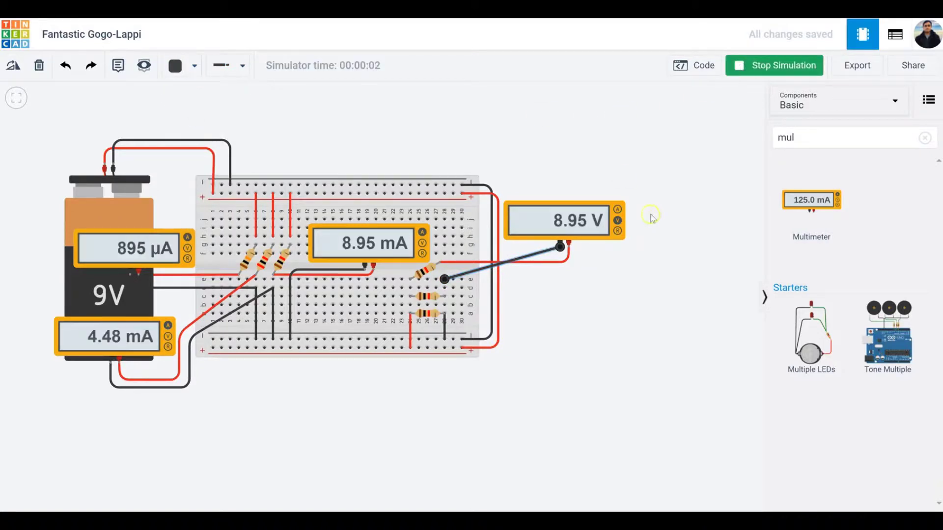
Switch the right multimeter to current and set resistor 6 to 10 kΩ.
left_click(617, 210)
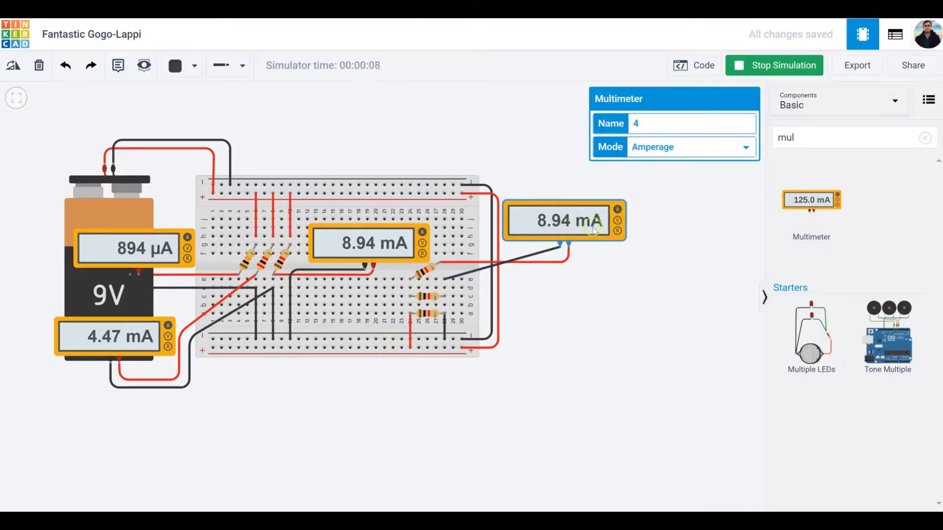
left_click(420, 273)
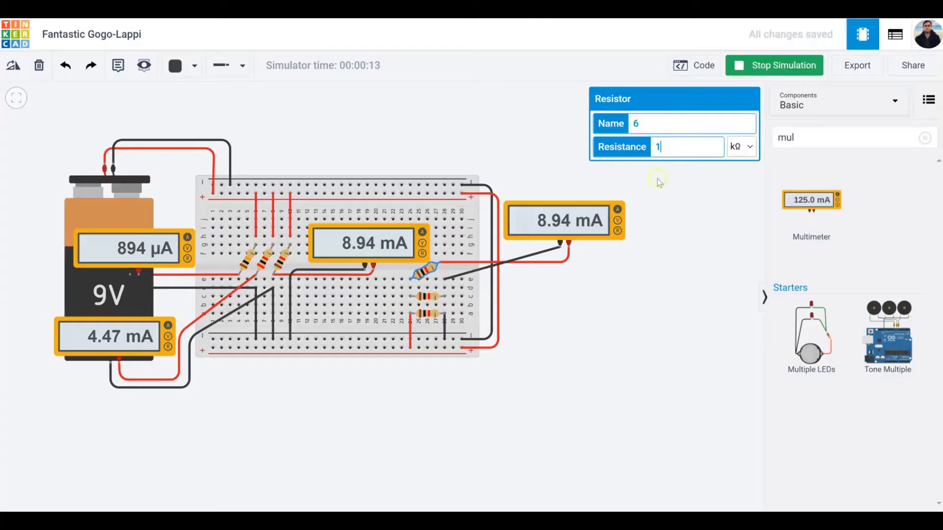
left_click(596, 344)
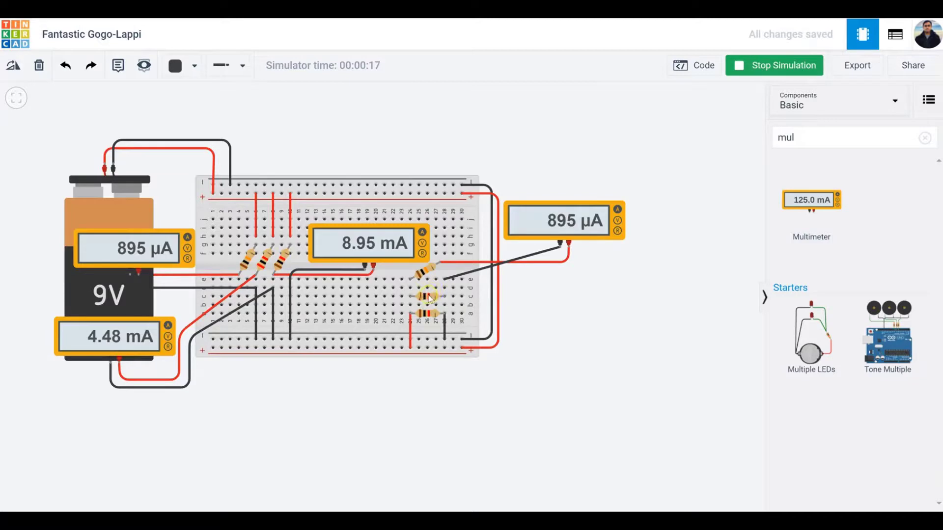
Set the middle series resistor 4 to 2 kΩ, giving 896 µA on the meter.
left_click(428, 296)
left_click(672, 148)
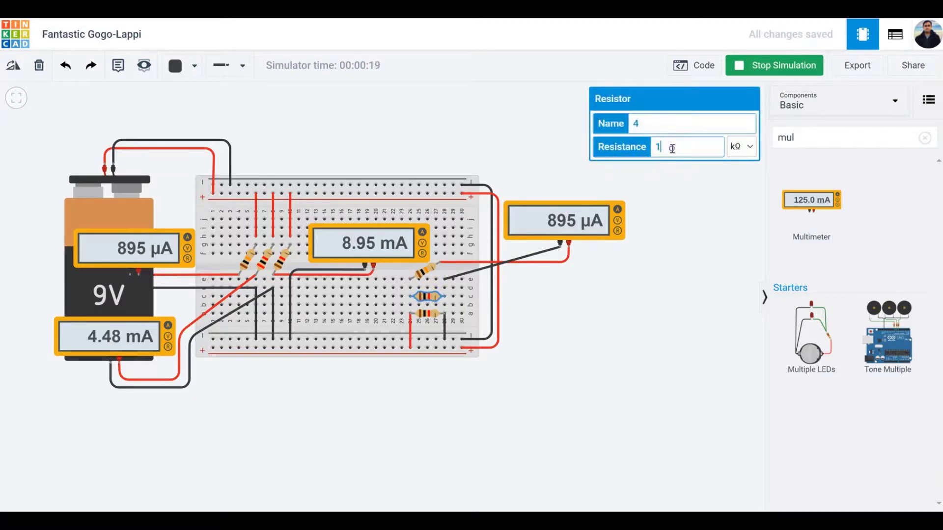
key("BackSpace")
type("2")
left_click(583, 326)
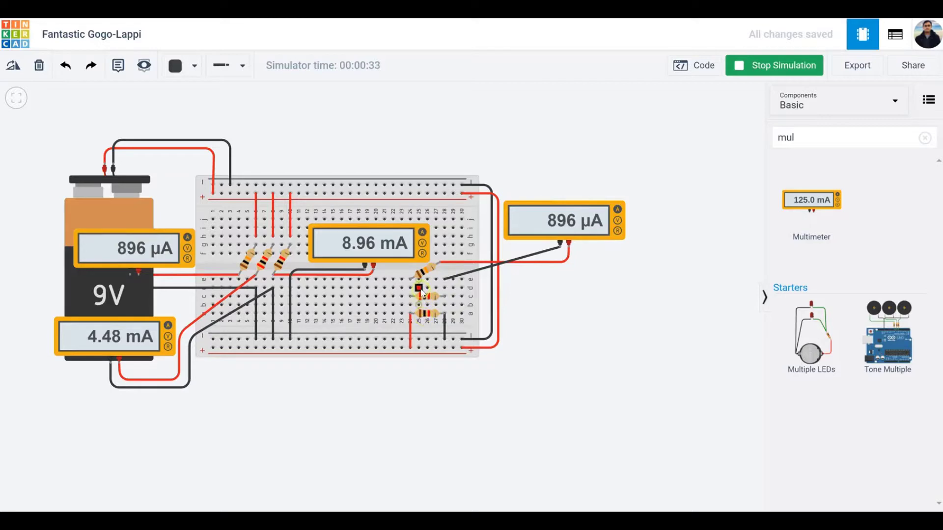
Add a multimeter below the breadboard, wire it across the series resistors, and run the simulation to read 8.96 V.
left_click_drag(817, 217, 434, 423)
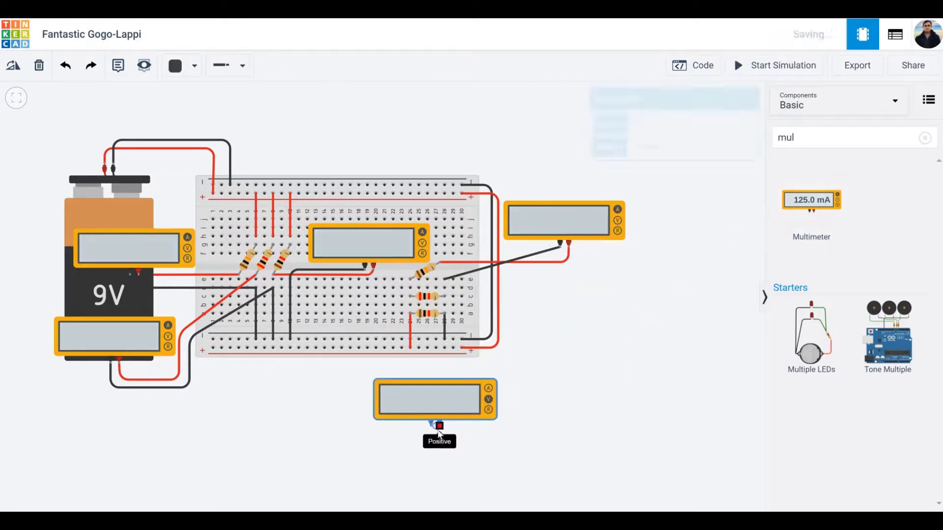
left_click(440, 406)
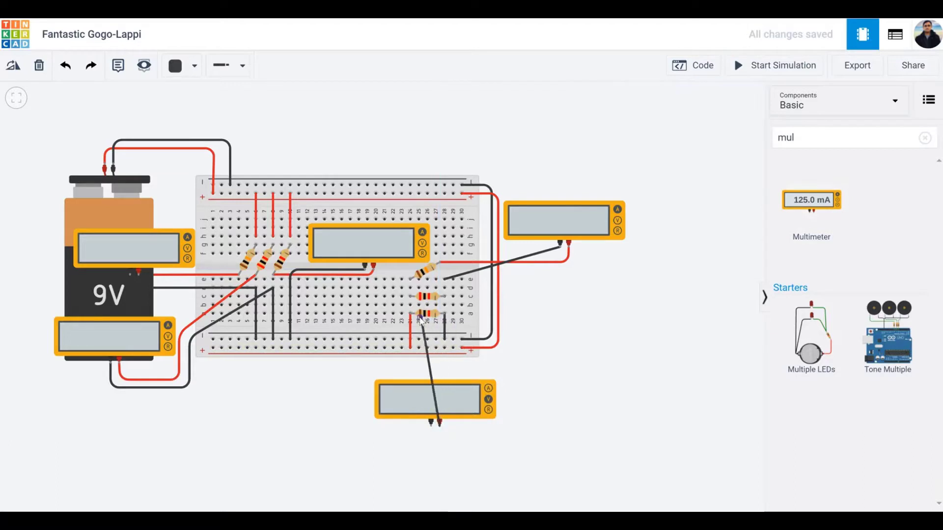
left_click(410, 314)
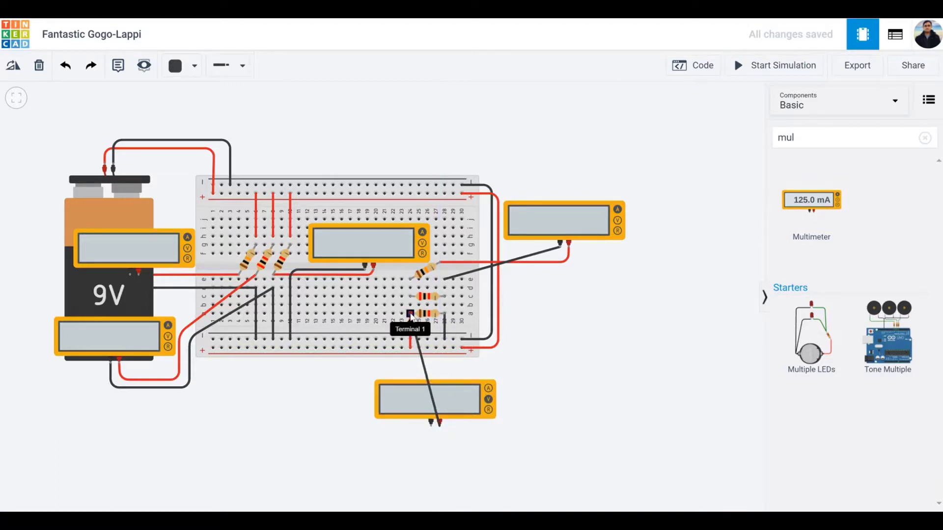
left_click(410, 314)
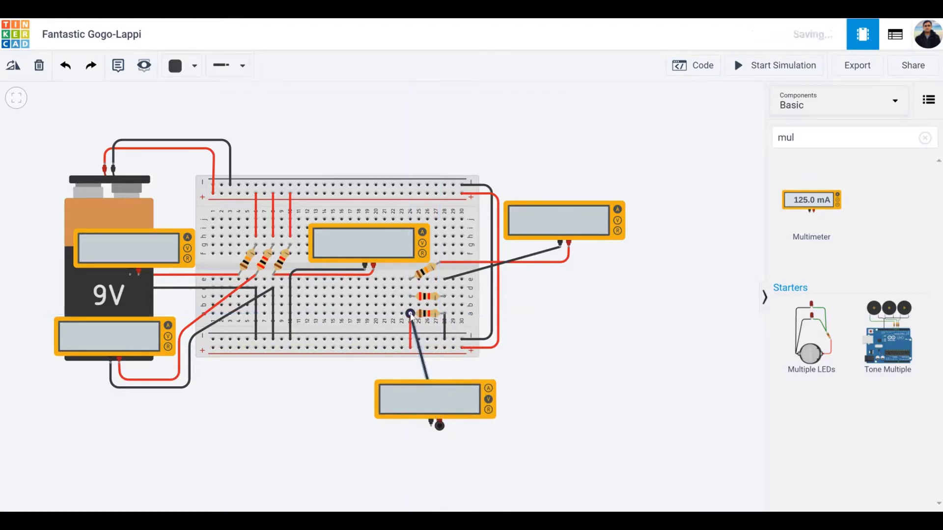
left_click(432, 420)
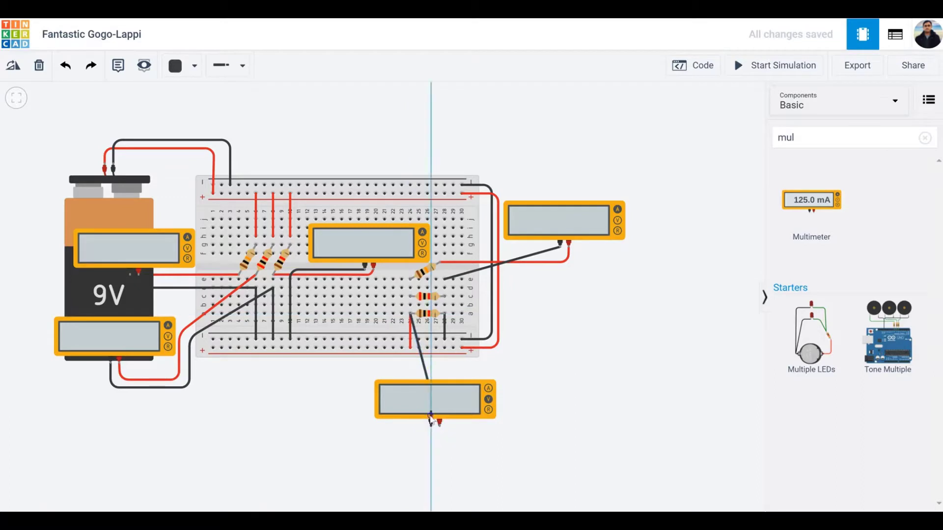
left_click(444, 314)
left_click(766, 65)
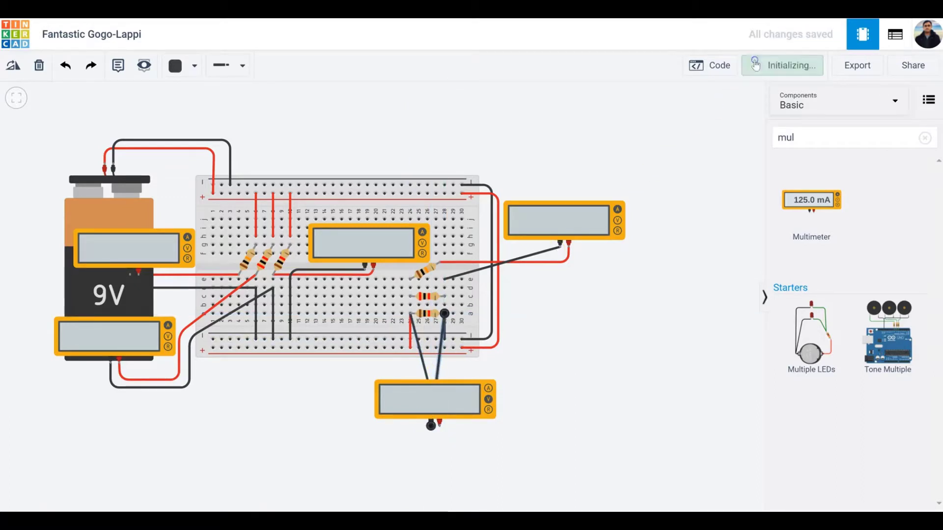
left_click(561, 294)
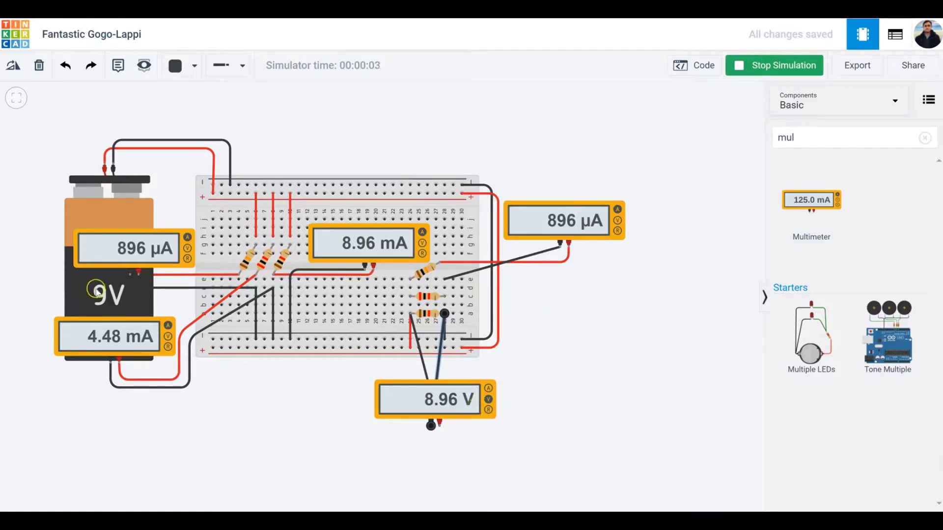
Inspect the leftmost parallel resistor's 10 kΩ value while the meters read 896 µA, 8.96 mA and 4.48 mA.
left_click(383, 428)
left_click(247, 265)
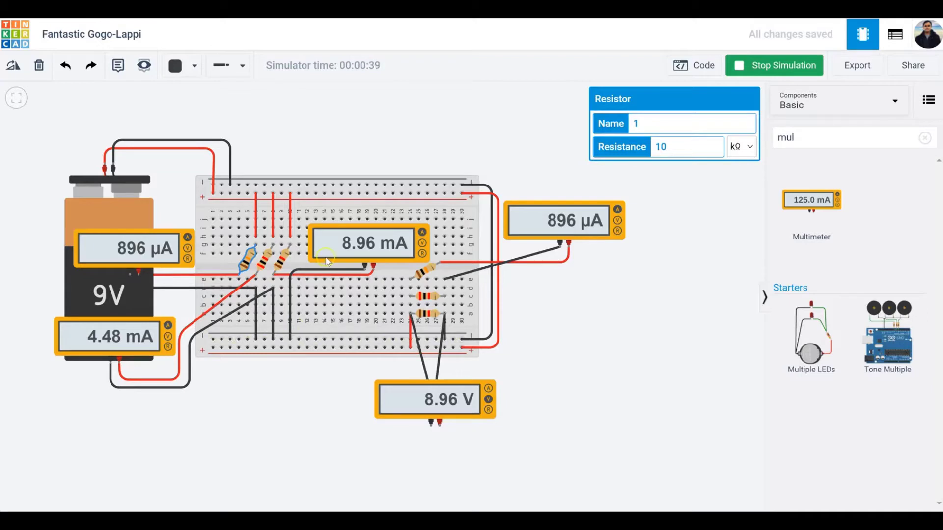
left_click(292, 266)
left_click(192, 333)
left_click(434, 327)
left_click(583, 355)
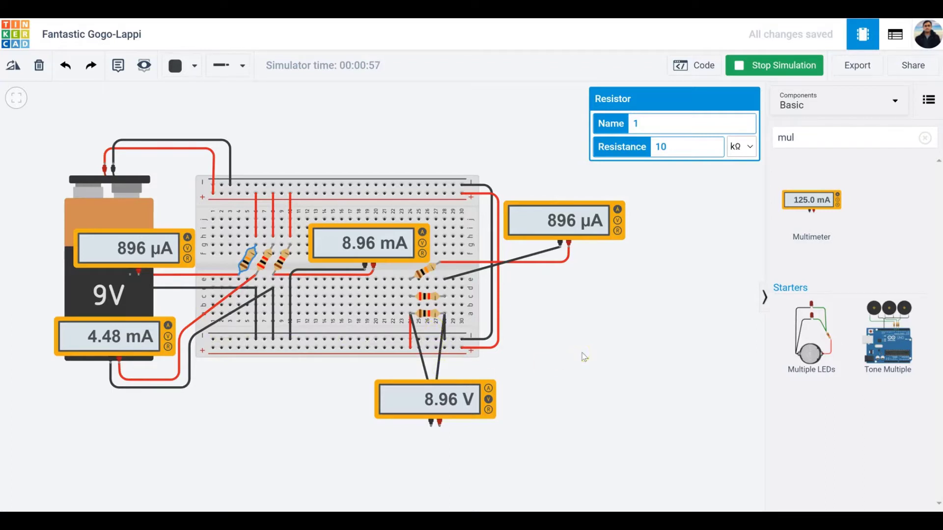